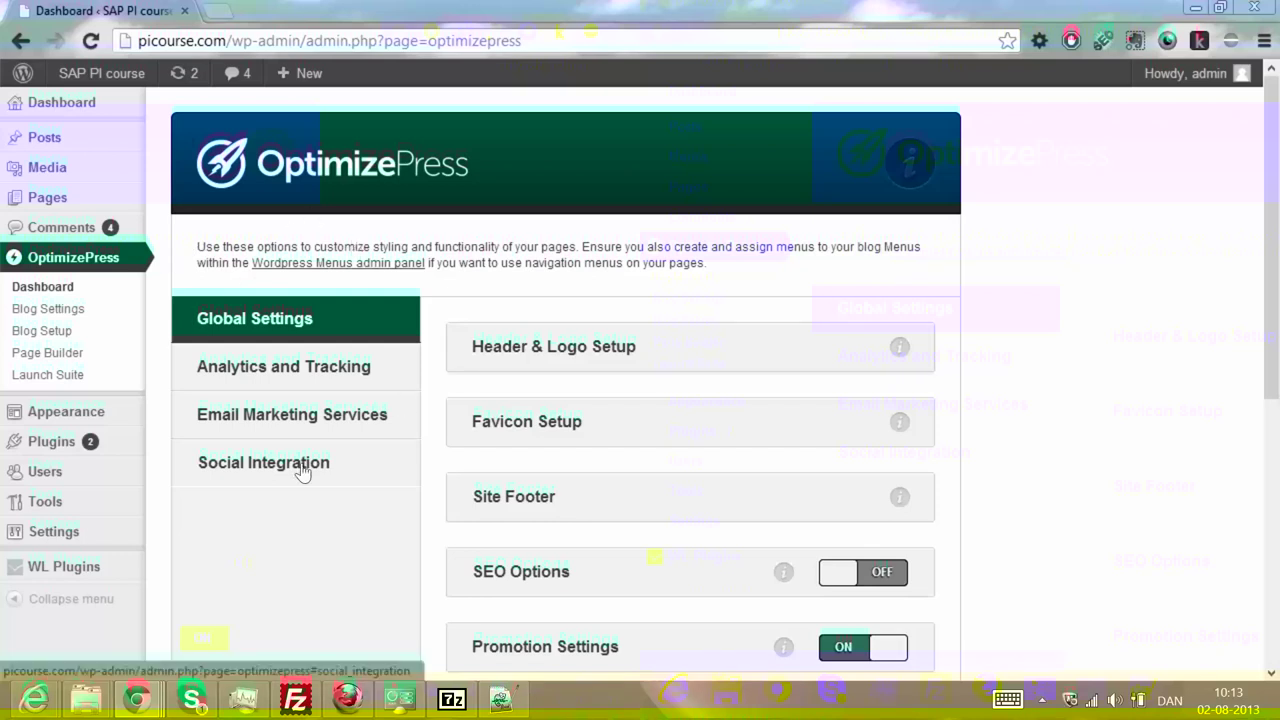
{"action": "left_click", "coordinate": [309, 427]}
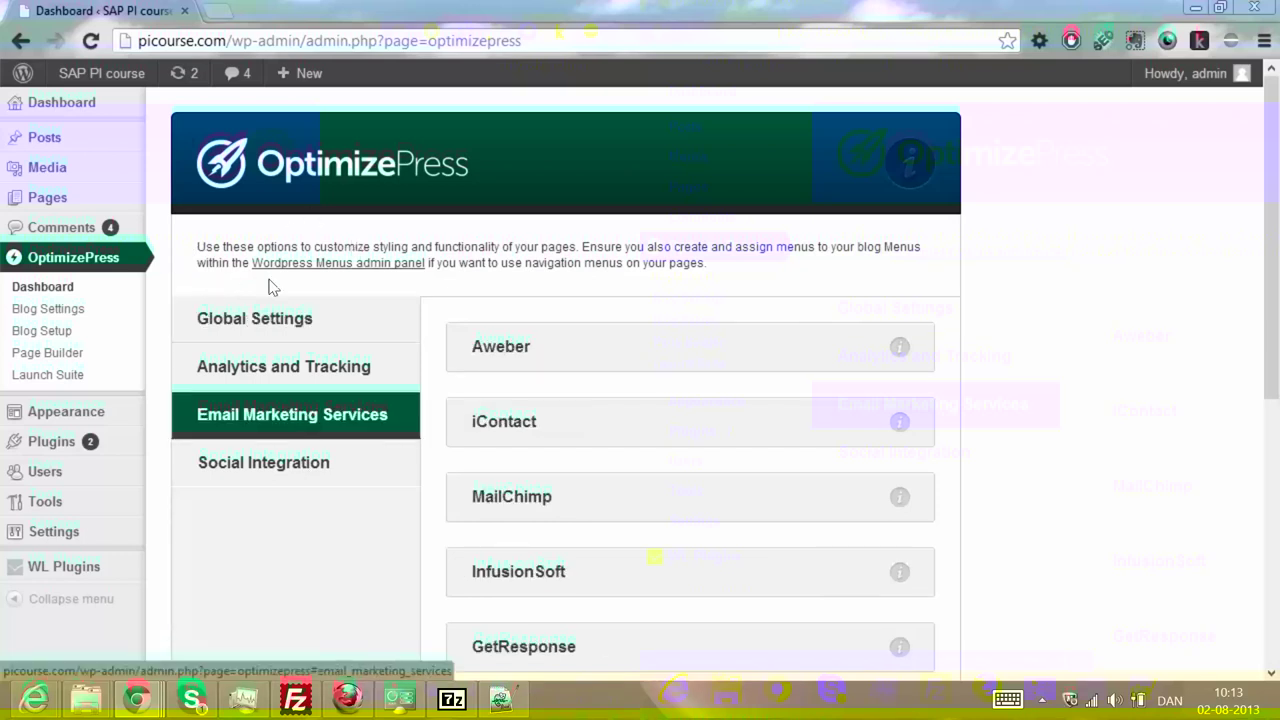
{"action": "scroll", "coordinate": [410, 424], "scroll_direction": "down", "scroll_amount": 5}
{"action": "scroll", "coordinate": [410, 425], "scroll_direction": "up", "scroll_amount": 2}
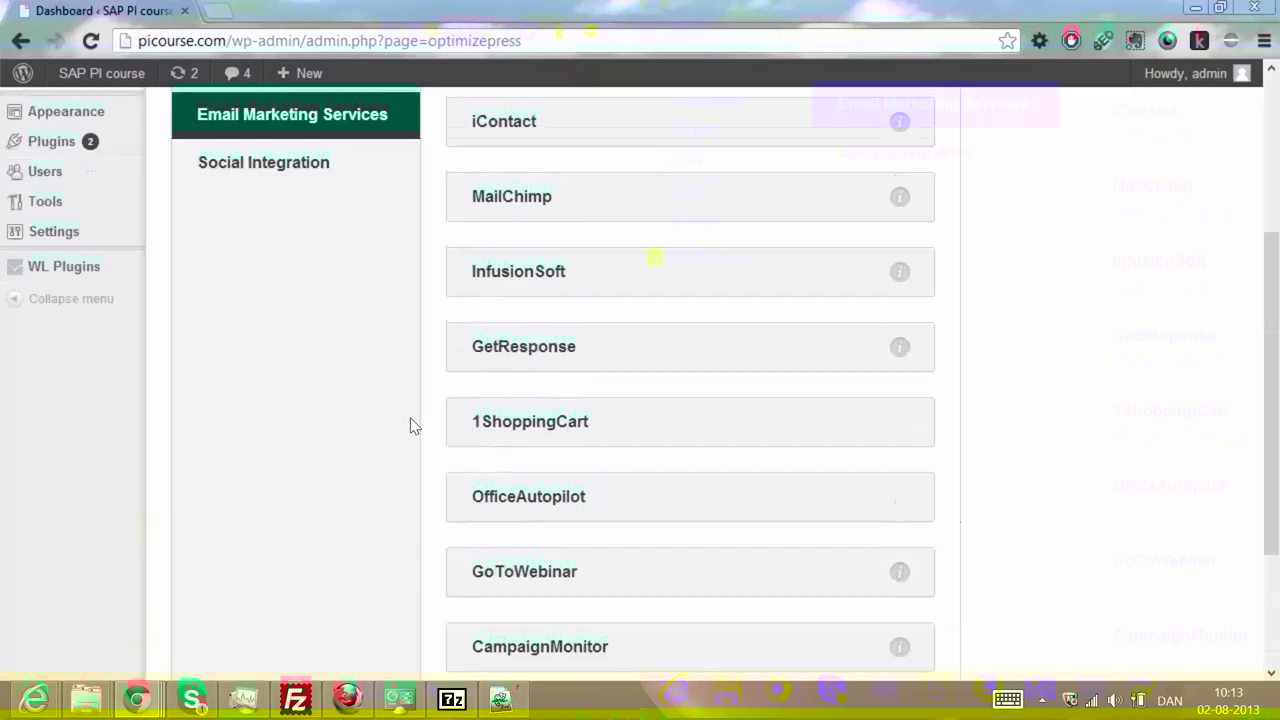
{"action": "scroll", "coordinate": [410, 425], "scroll_direction": "up", "scroll_amount": 1}
{"action": "scroll", "coordinate": [410, 425], "scroll_direction": "up", "scroll_amount": 1}
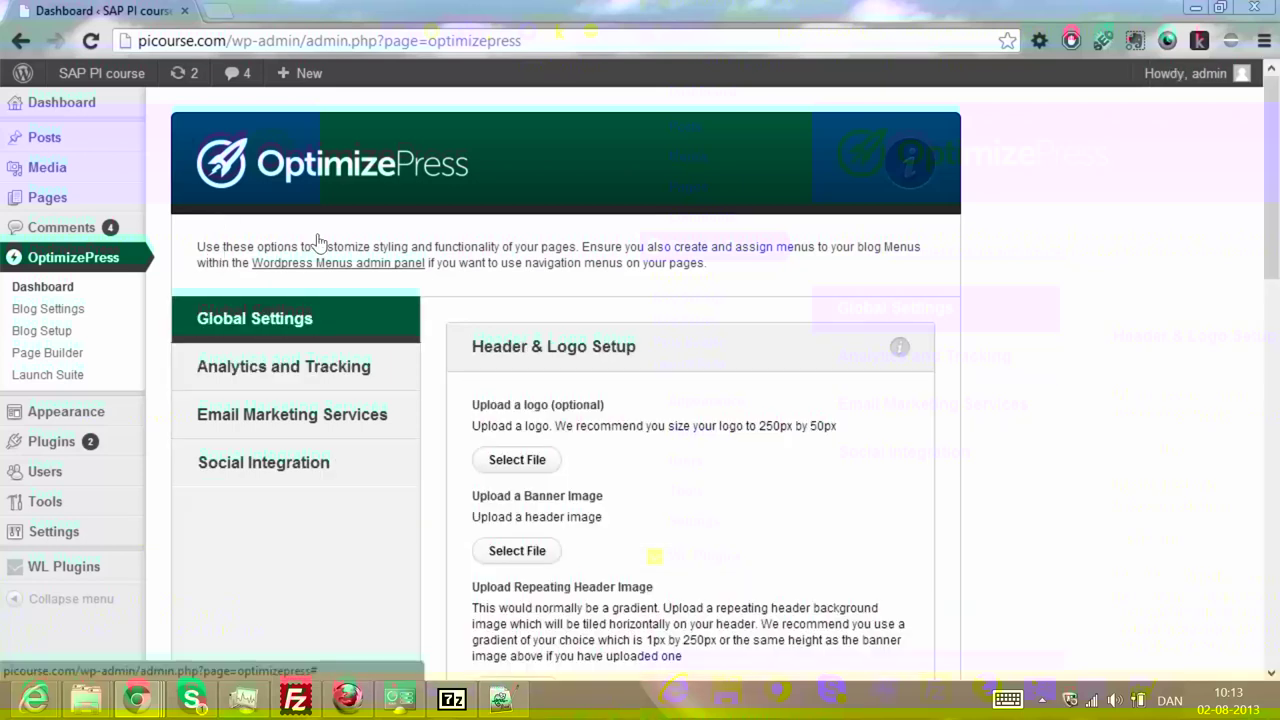
{"action": "scroll", "coordinate": [316, 244], "scroll_direction": "down", "scroll_amount": 2}
{"action": "scroll", "coordinate": [316, 244], "scroll_direction": "down", "scroll_amount": 4}
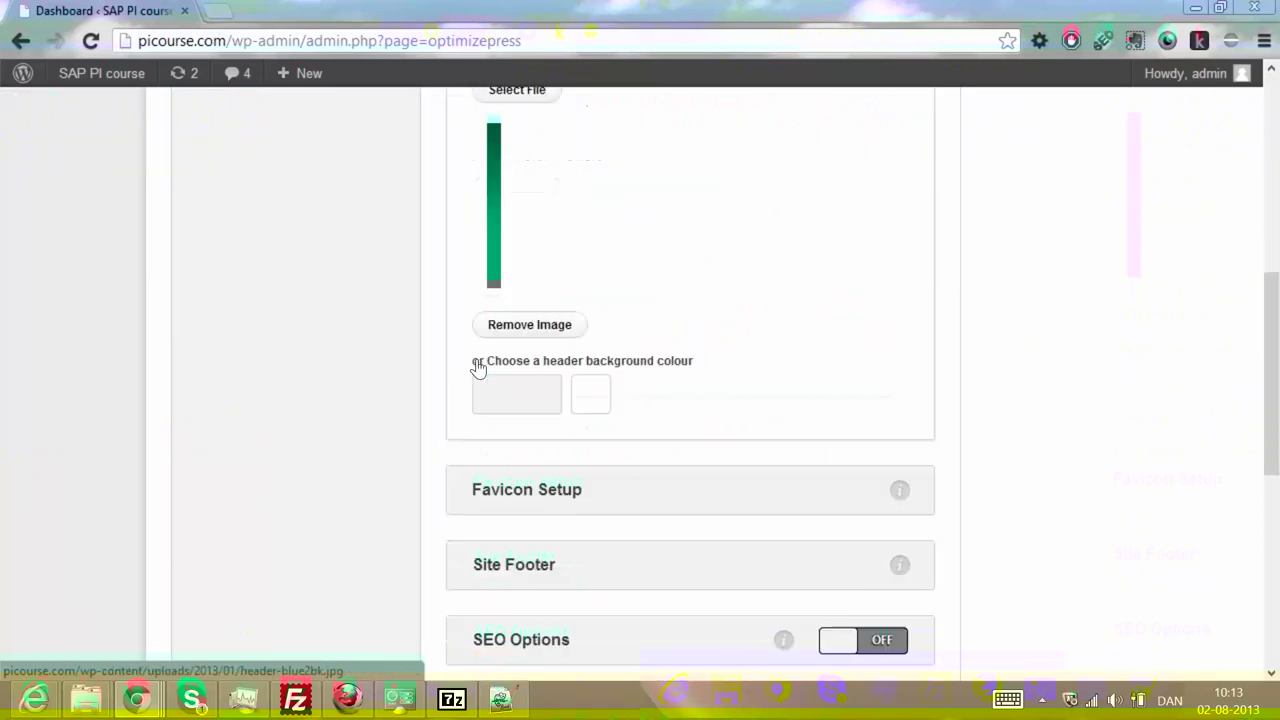
{"action": "scroll", "coordinate": [479, 366], "scroll_direction": "up", "scroll_amount": 5}
{"action": "scroll", "coordinate": [318, 246], "scroll_direction": "up", "scroll_amount": 2}
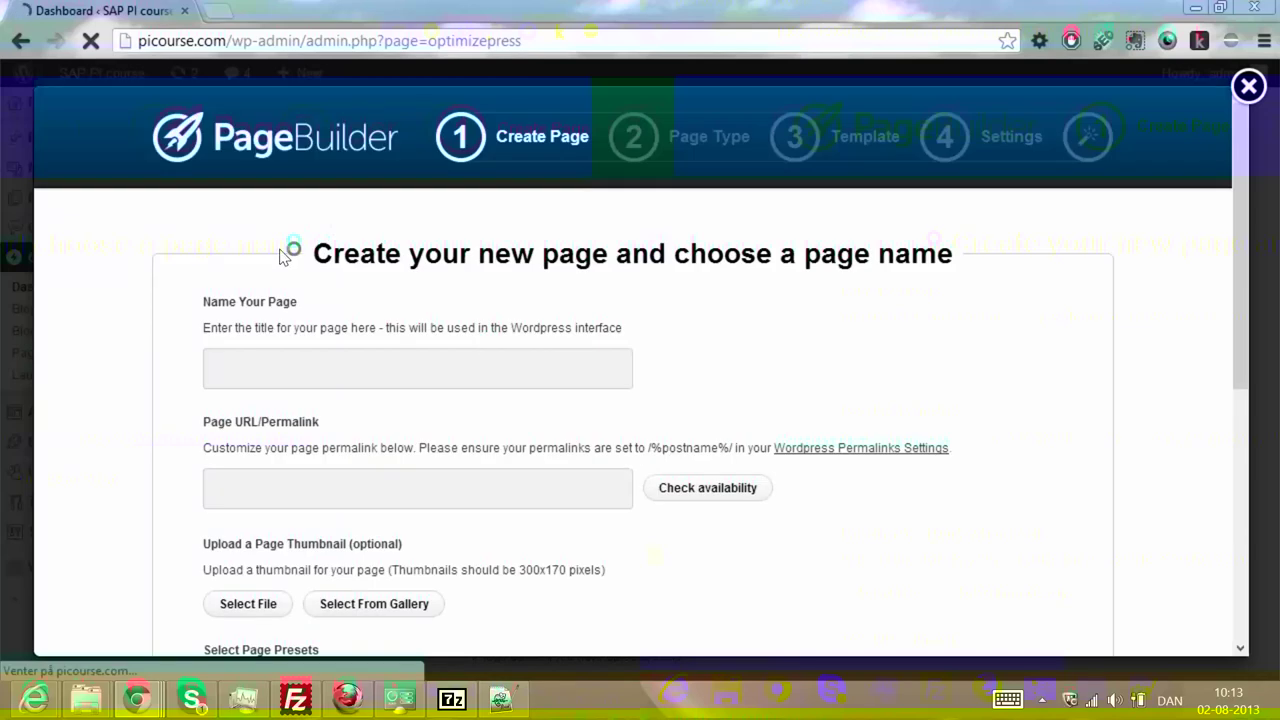
Step: Name the new page 'Rewiew pages' and choose to base it on a content template
{"action": "type", "text": "Rewvierw"}
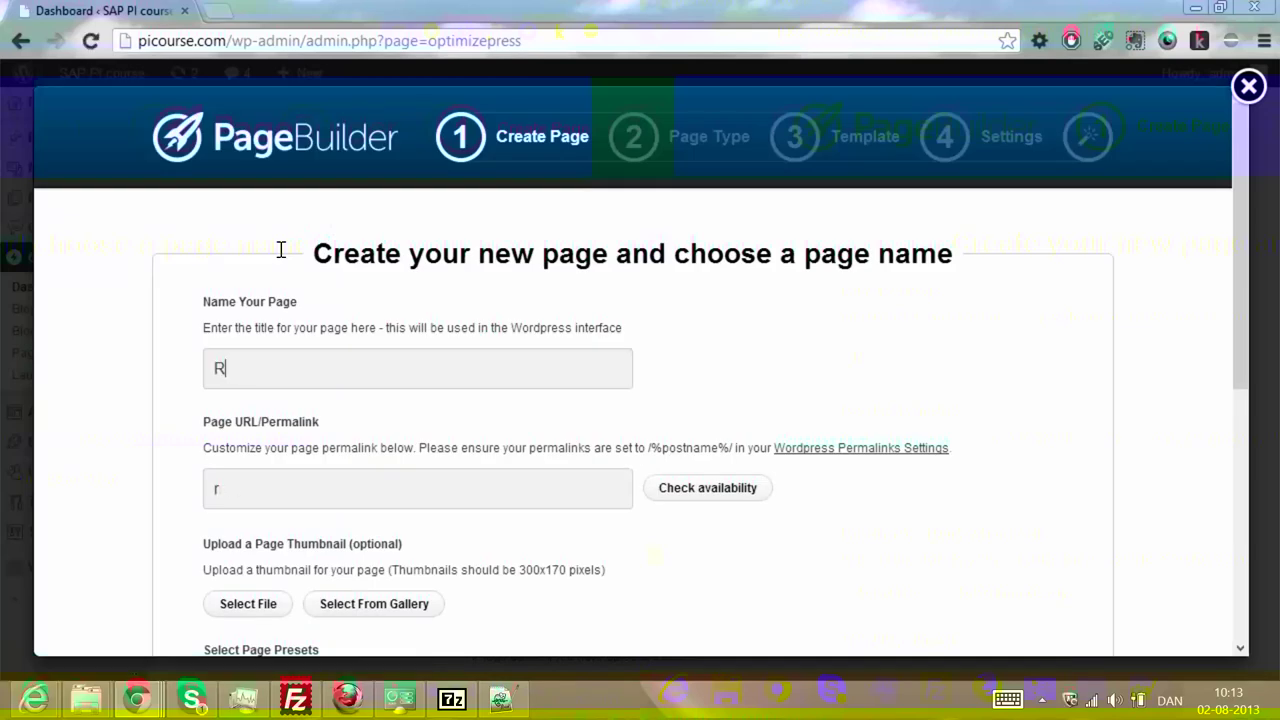
{"action": "key", "text": "BackSpace"}
{"action": "key", "text": "BackSpace"}
{"action": "key", "text": "BackSpace"}
{"action": "key", "text": "BackSpace"}
{"action": "type", "text": "iew pages"}
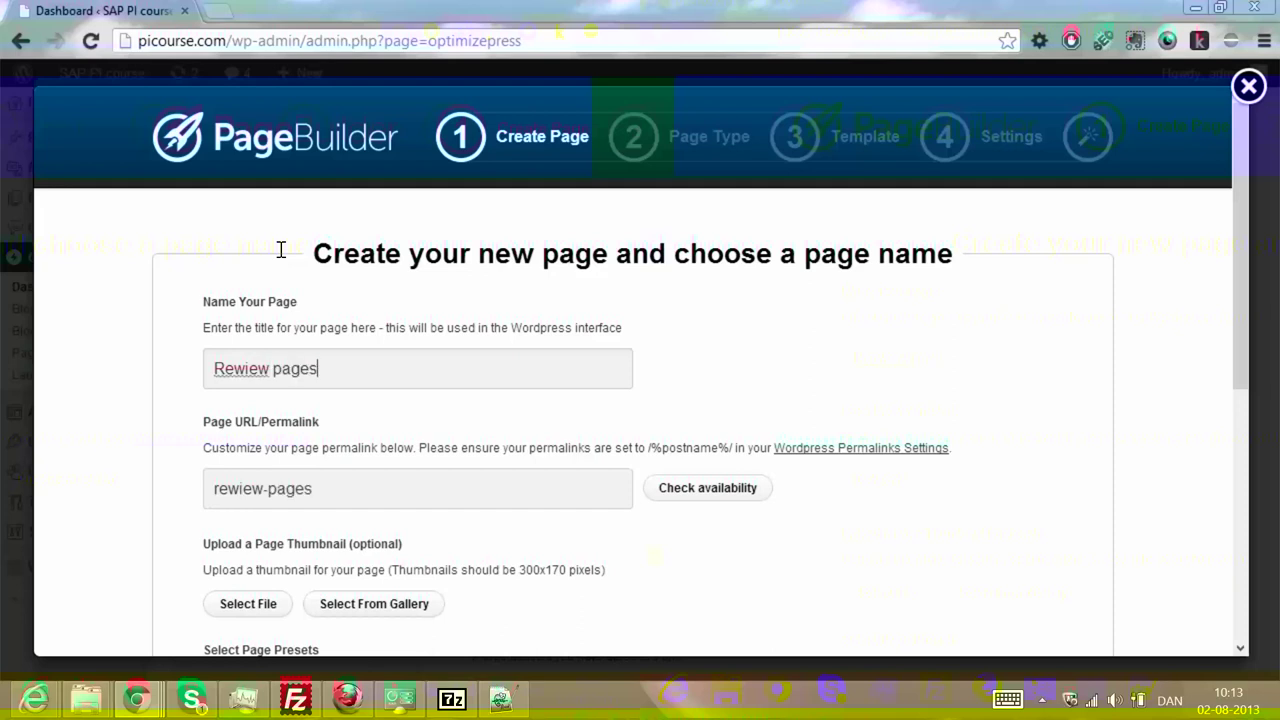
{"action": "scroll", "coordinate": [281, 250], "scroll_direction": "down", "scroll_amount": 3}
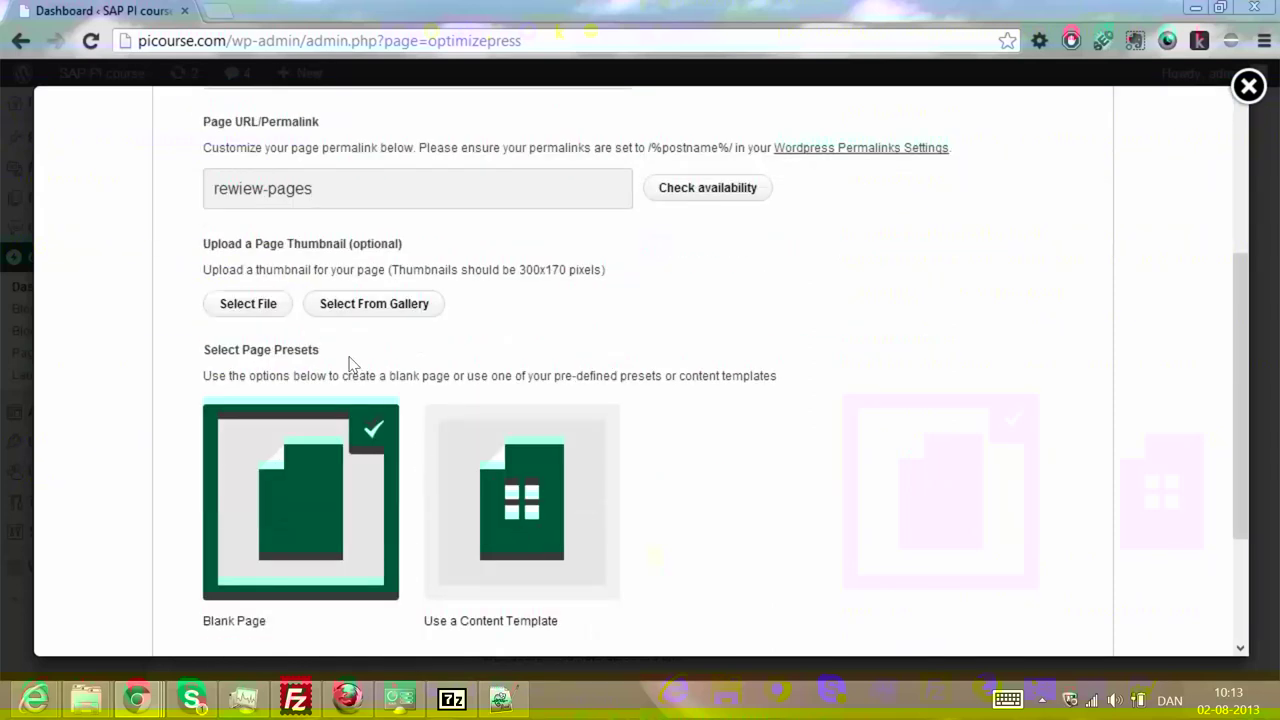
{"action": "left_click", "coordinate": [532, 543]}
Step: Browse the template gallery and proceed to Step 2 of page creation
{"action": "scroll", "coordinate": [532, 543], "scroll_direction": "down", "scroll_amount": 6}
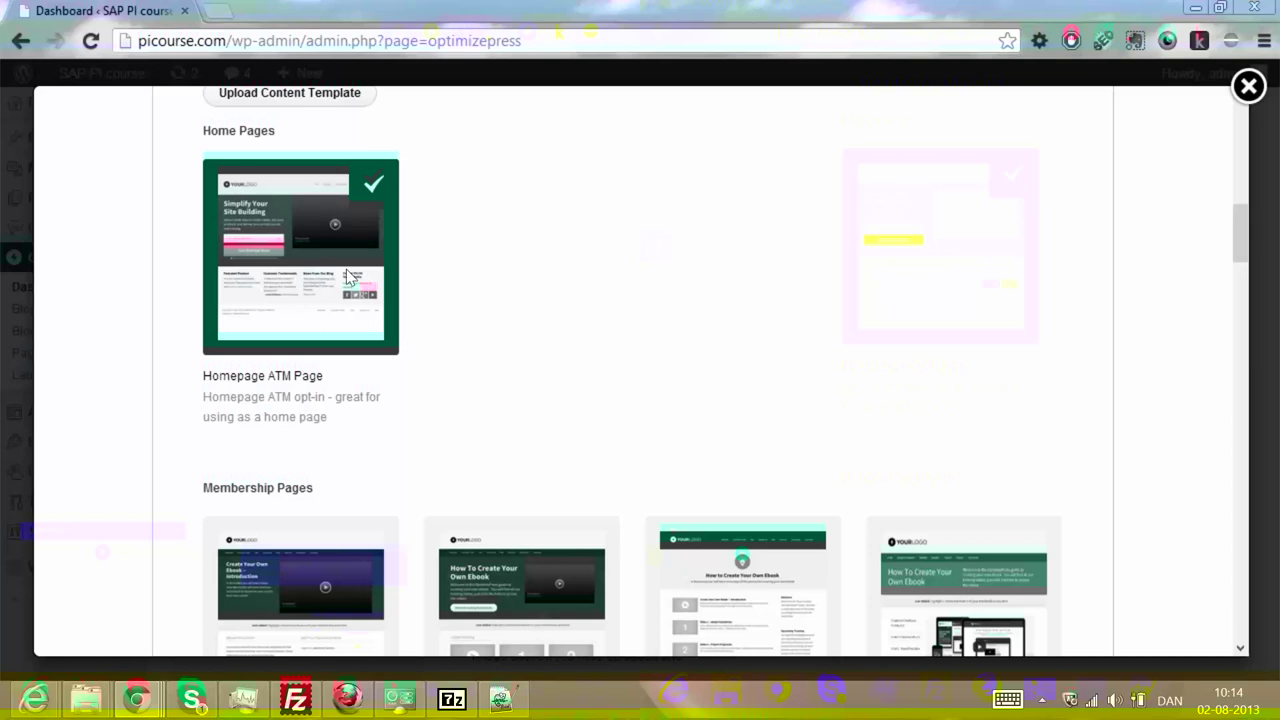
{"action": "scroll", "coordinate": [349, 274], "scroll_direction": "down", "scroll_amount": 12}
{"action": "scroll", "coordinate": [522, 380], "scroll_direction": "down", "scroll_amount": 10}
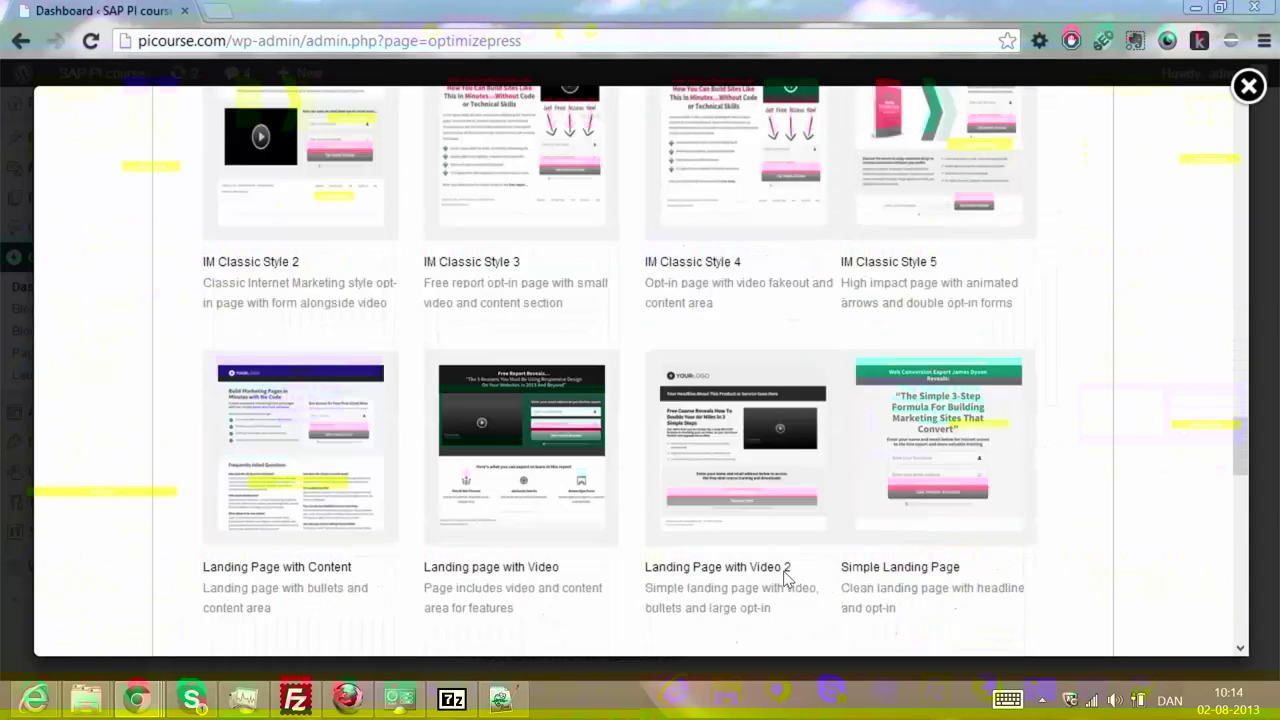
{"action": "scroll", "coordinate": [473, 257], "scroll_direction": "down", "scroll_amount": 4}
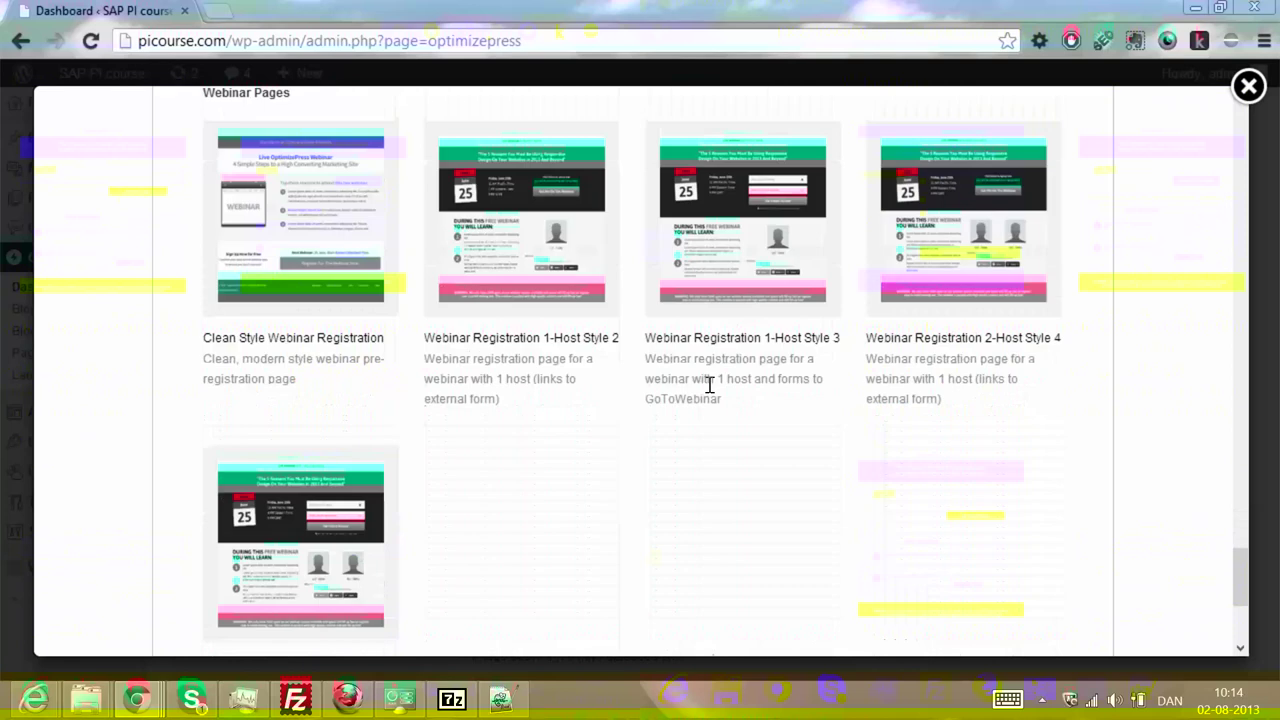
{"action": "scroll", "coordinate": [477, 262], "scroll_direction": "up", "scroll_amount": 5}
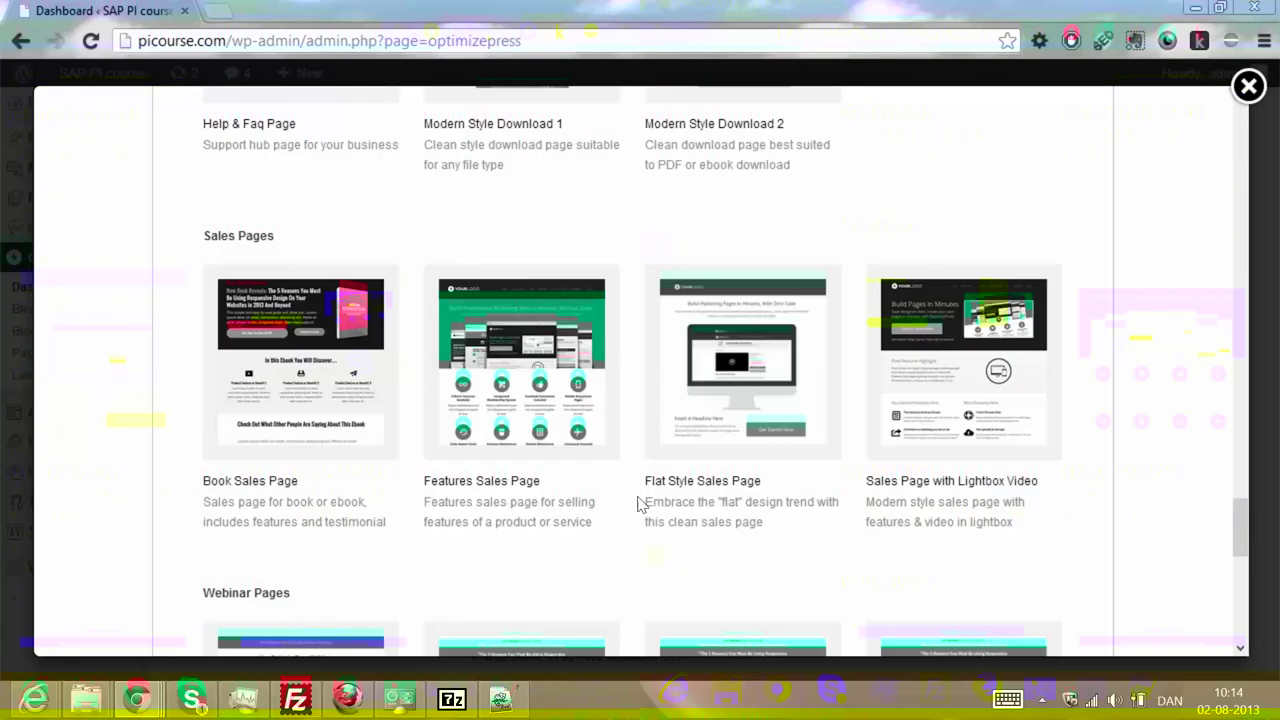
{"action": "scroll", "coordinate": [640, 507], "scroll_direction": "up", "scroll_amount": 1}
{"action": "scroll", "coordinate": [640, 507], "scroll_direction": "up", "scroll_amount": 1}
{"action": "scroll", "coordinate": [425, 335], "scroll_direction": "down", "scroll_amount": 10}
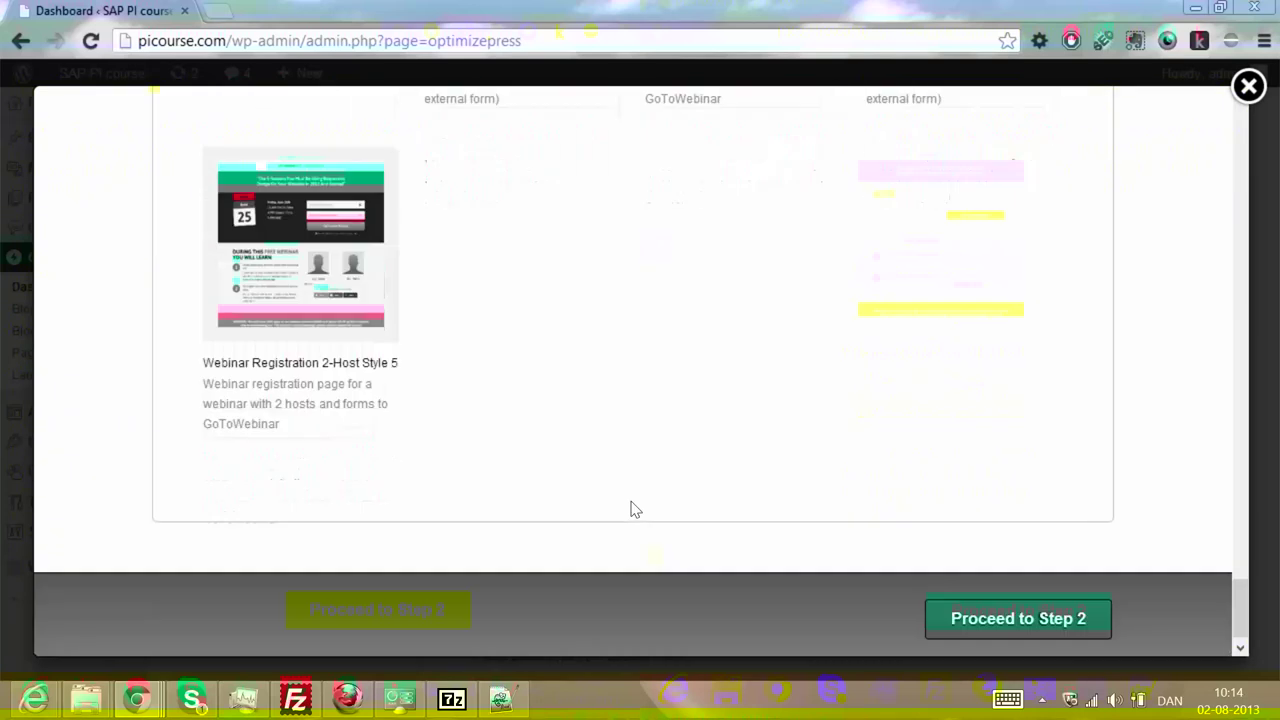
{"action": "left_click", "coordinate": [665, 401]}
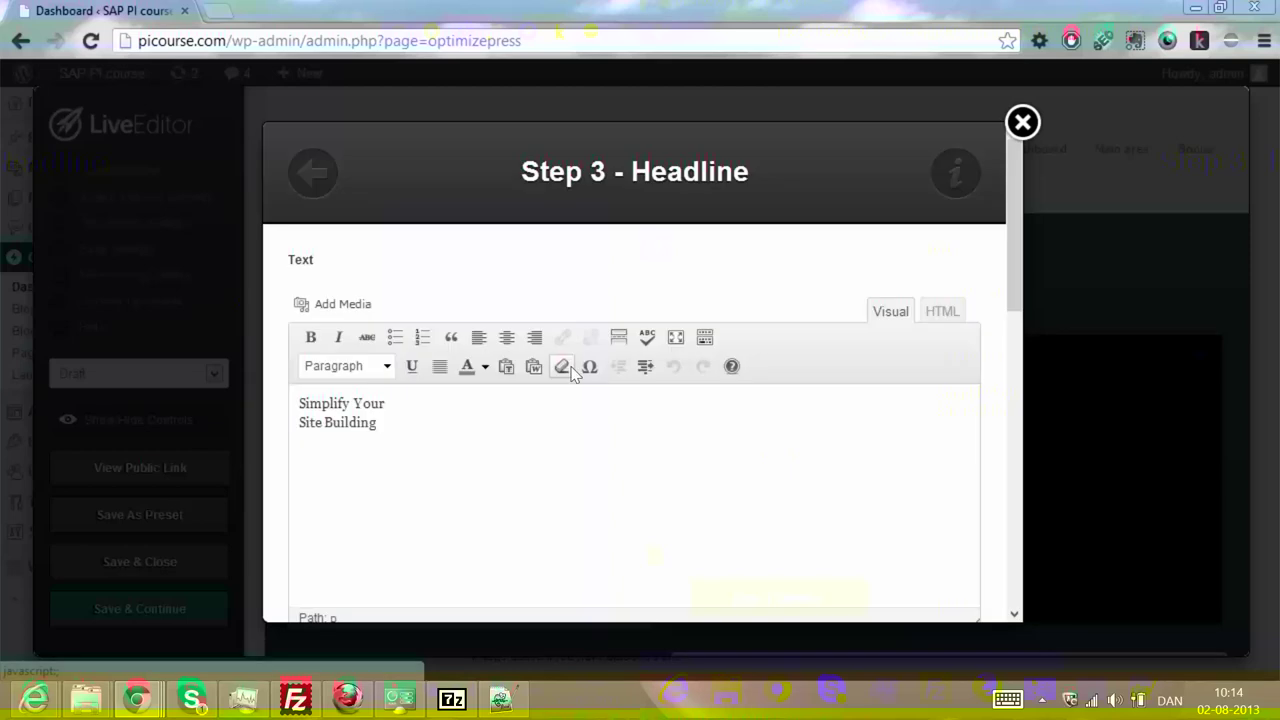
Step: Replace the headline text with 'Review pages is easy to make'
{"action": "key", "text": "ctrl+a"}
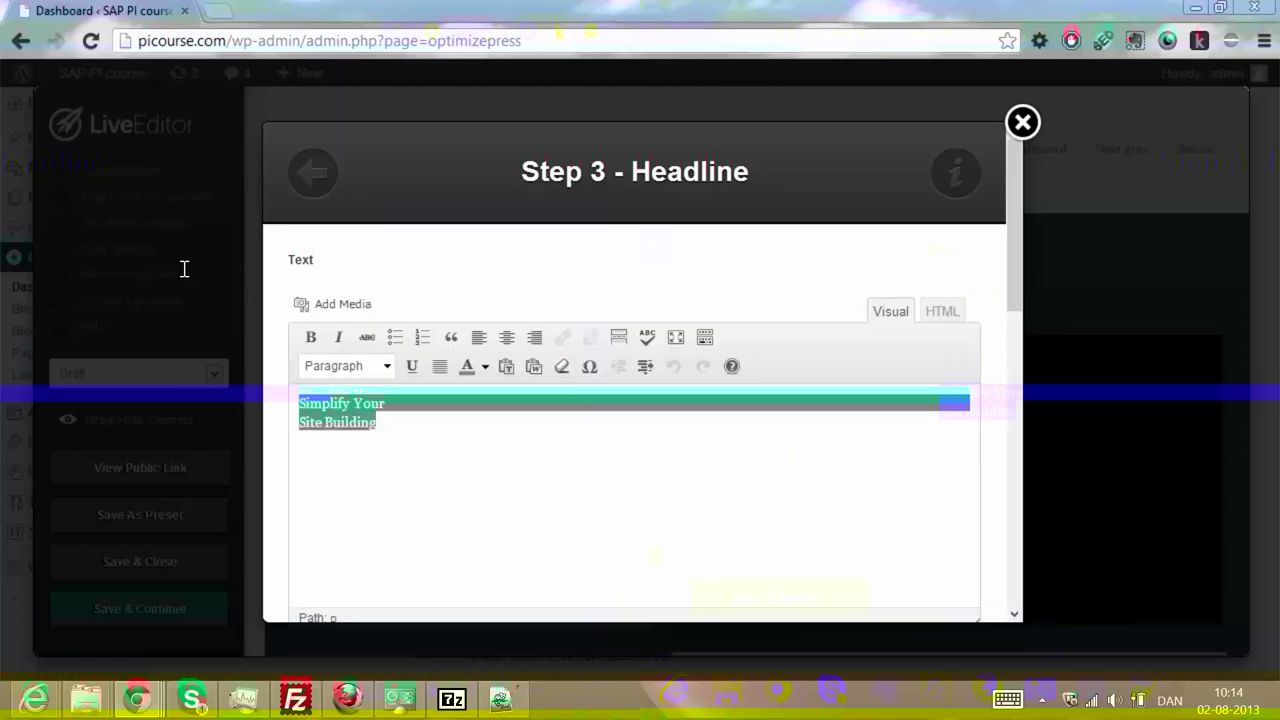
{"action": "type", "text": "Revir"}
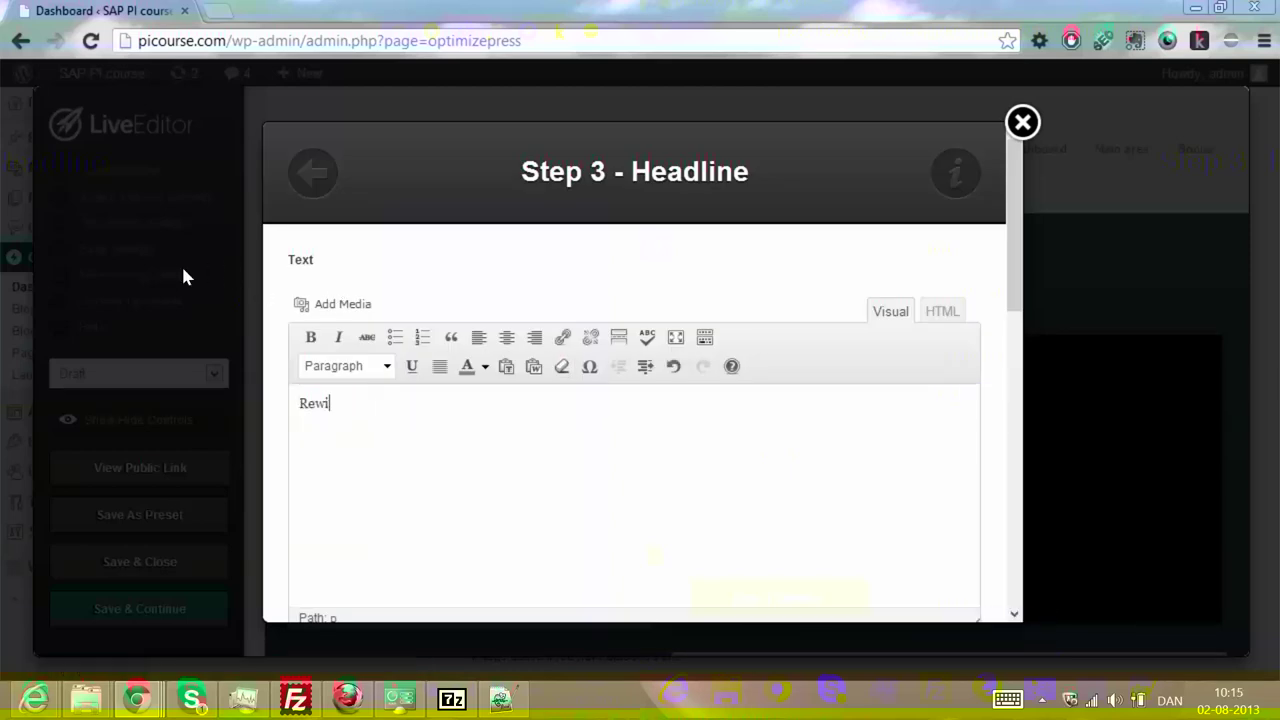
{"action": "key", "text": "BackSpace"}
{"action": "key", "text": "BackSpace"}
{"action": "key", "text": "BackSpace"}
{"action": "type", "text": "veiw pagb"}
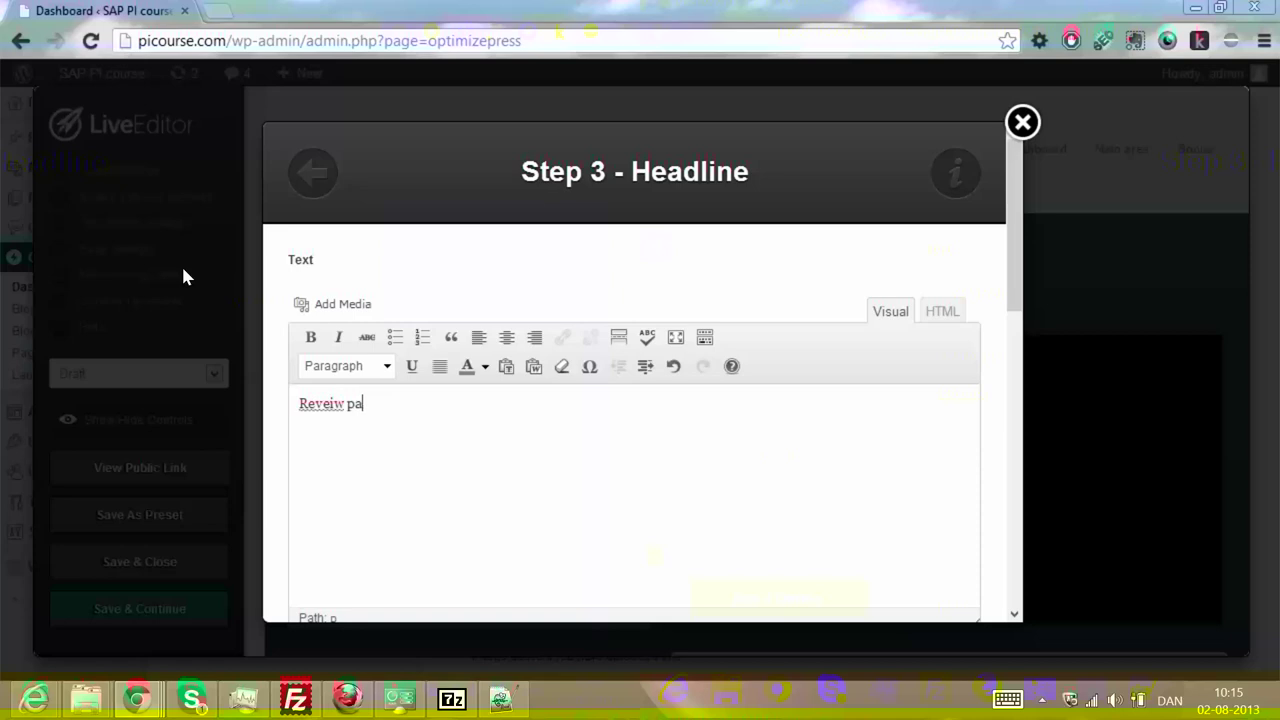
{"action": "key", "text": "BackSpace"}
{"action": "key", "text": "BackSpace"}
{"action": "key", "text": "BackSpace"}
{"action": "key", "text": "BackSpace"}
{"action": "key", "text": "BackSpace"}
{"action": "key", "text": "BackSpace"}
{"action": "key", "text": "BackSpace"}
{"action": "type", "text": "iew pages is easy to make"}
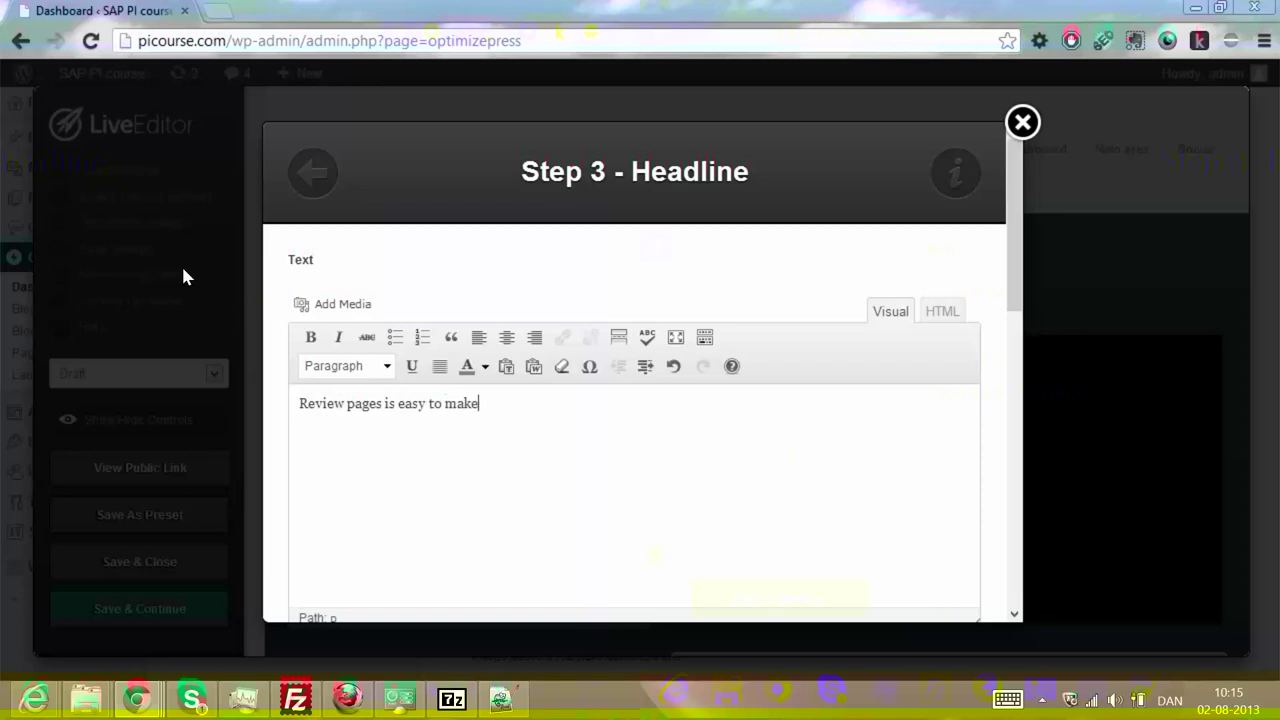
Step: Set the headline font to Myriad Pro
{"action": "scroll", "coordinate": [190, 278], "scroll_direction": "down", "scroll_amount": 4}
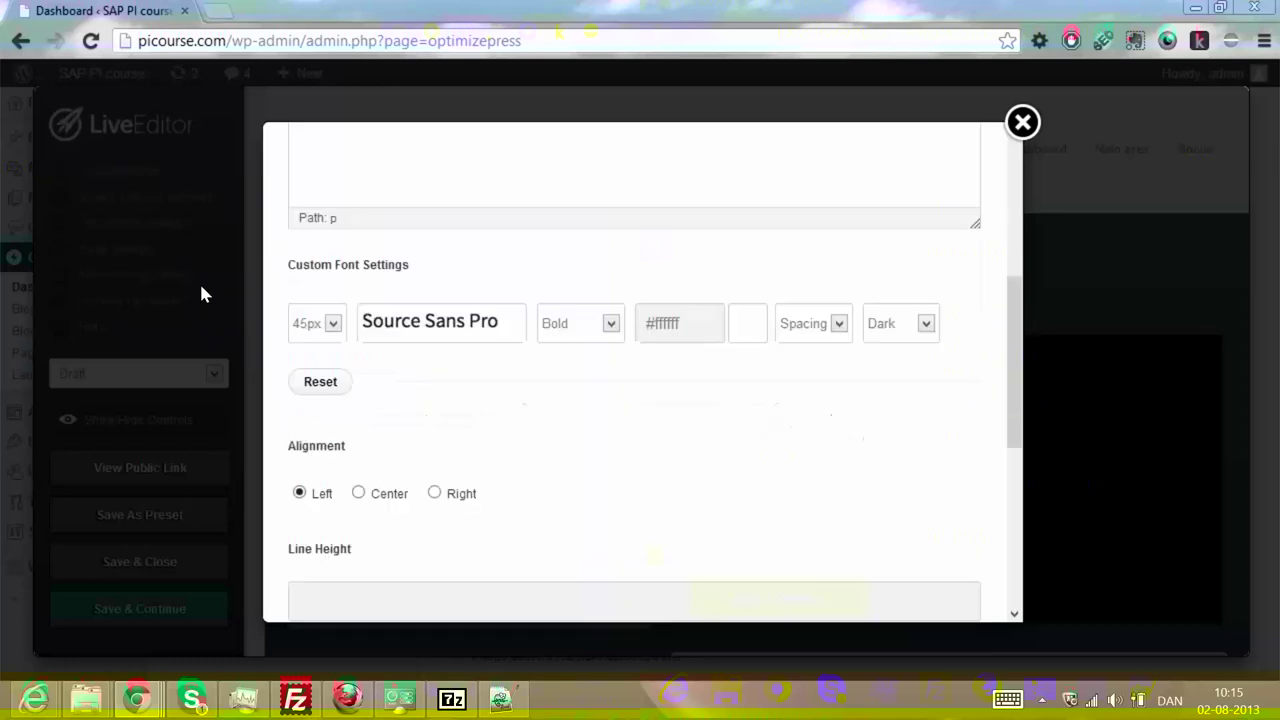
{"action": "left_click", "coordinate": [493, 335]}
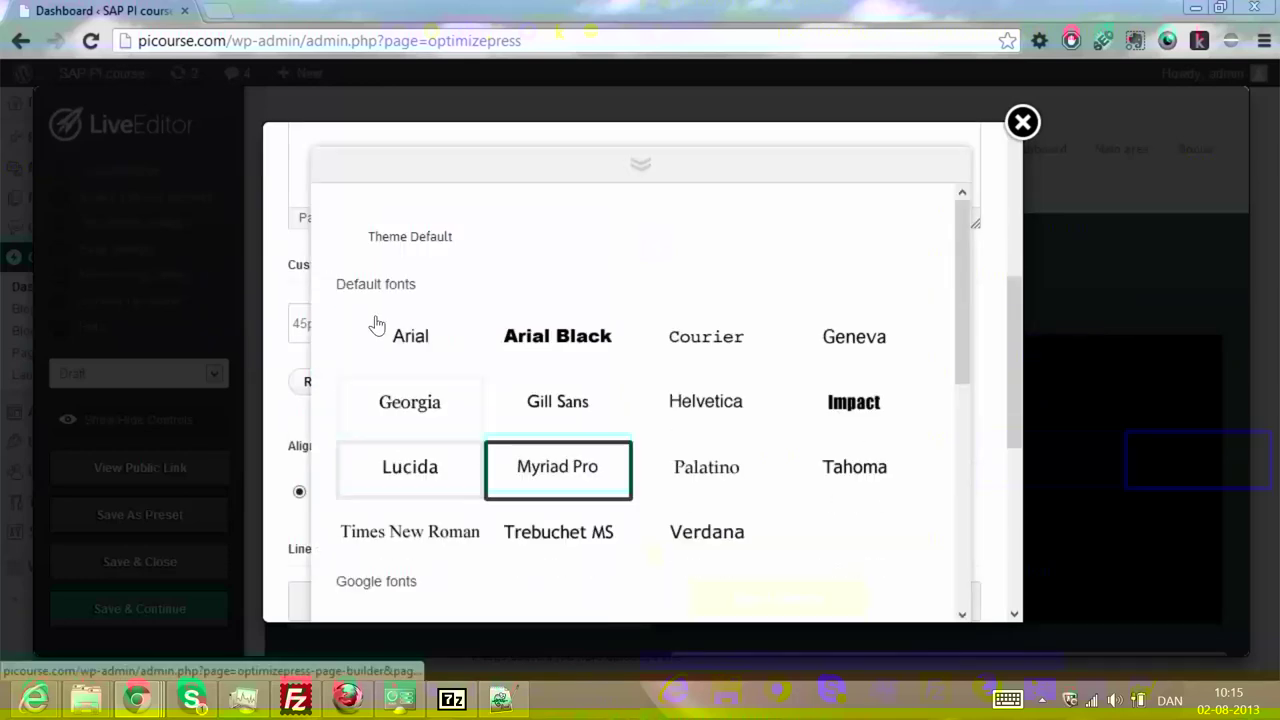
{"action": "left_click", "coordinate": [560, 470]}
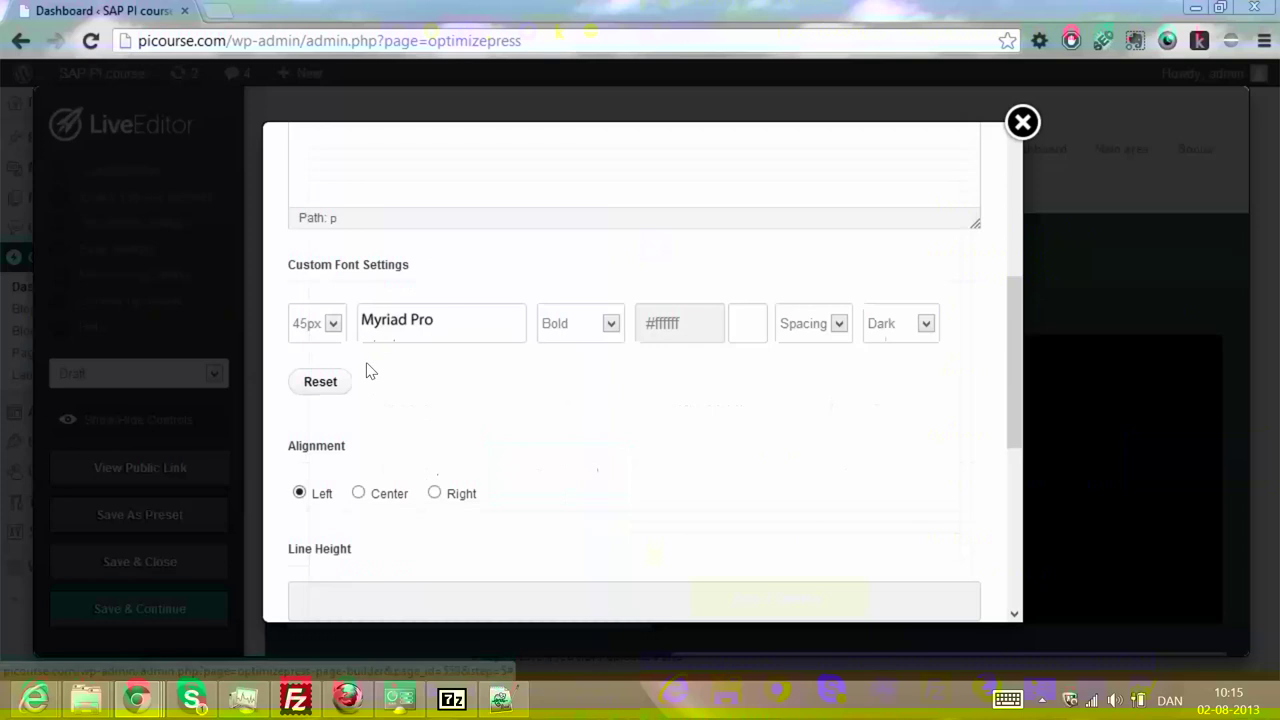
{"action": "scroll", "coordinate": [343, 233], "scroll_direction": "up", "scroll_amount": 5}
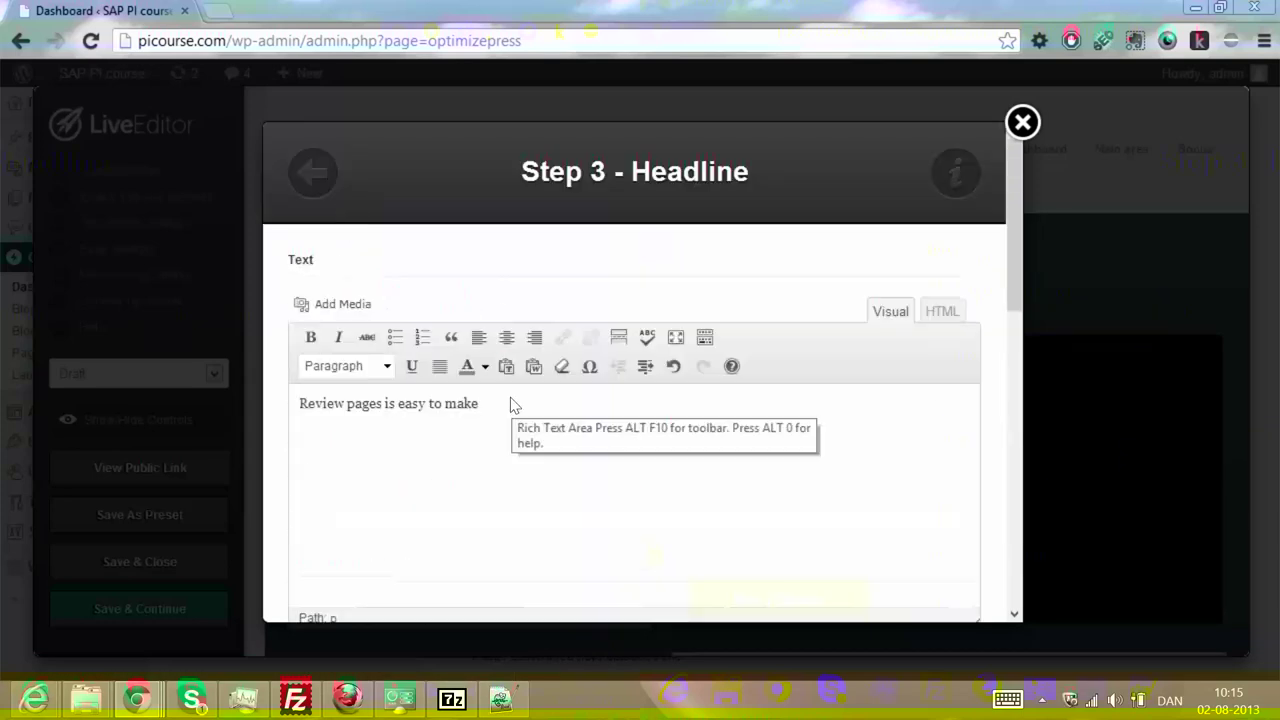
Step: Select the new headline text and change its font to Verdana
{"action": "left_click_drag", "start_coordinate": [479, 403], "coordinate": [315, 403]}
{"action": "scroll", "coordinate": [329, 286], "scroll_direction": "down", "scroll_amount": 2}
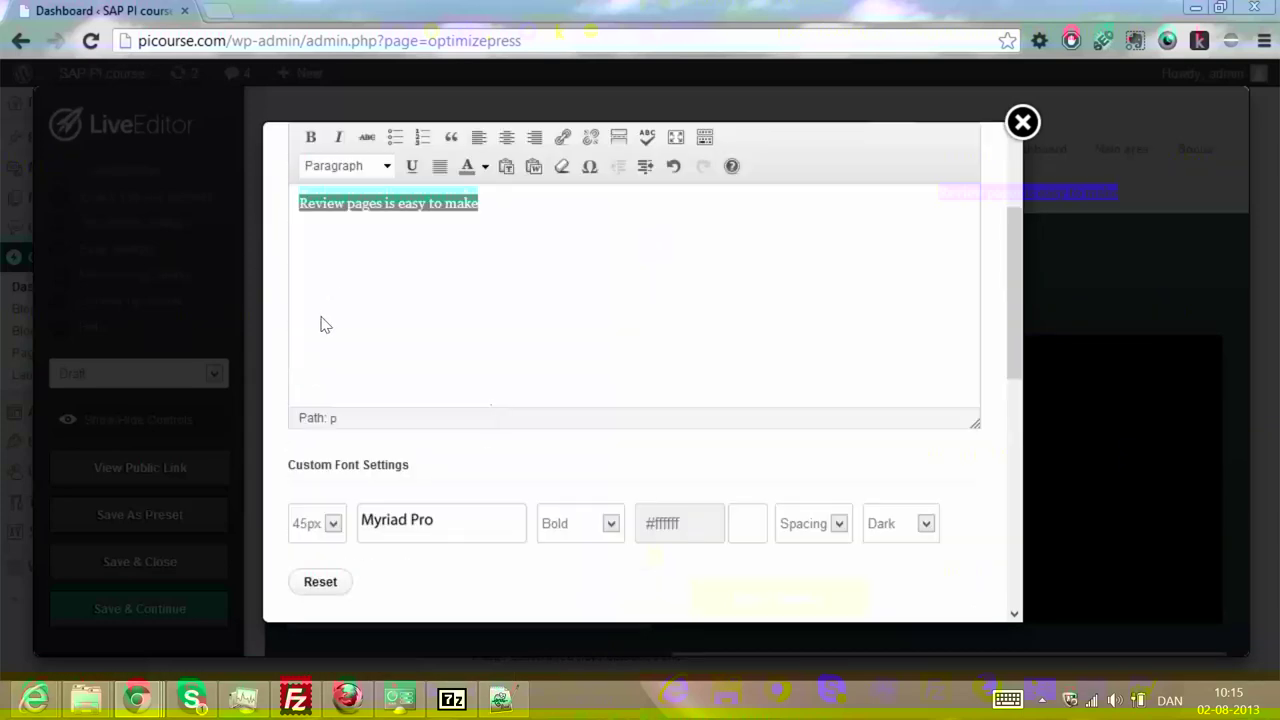
{"action": "scroll", "coordinate": [310, 310], "scroll_direction": "down", "scroll_amount": 1}
{"action": "left_click", "coordinate": [443, 430]}
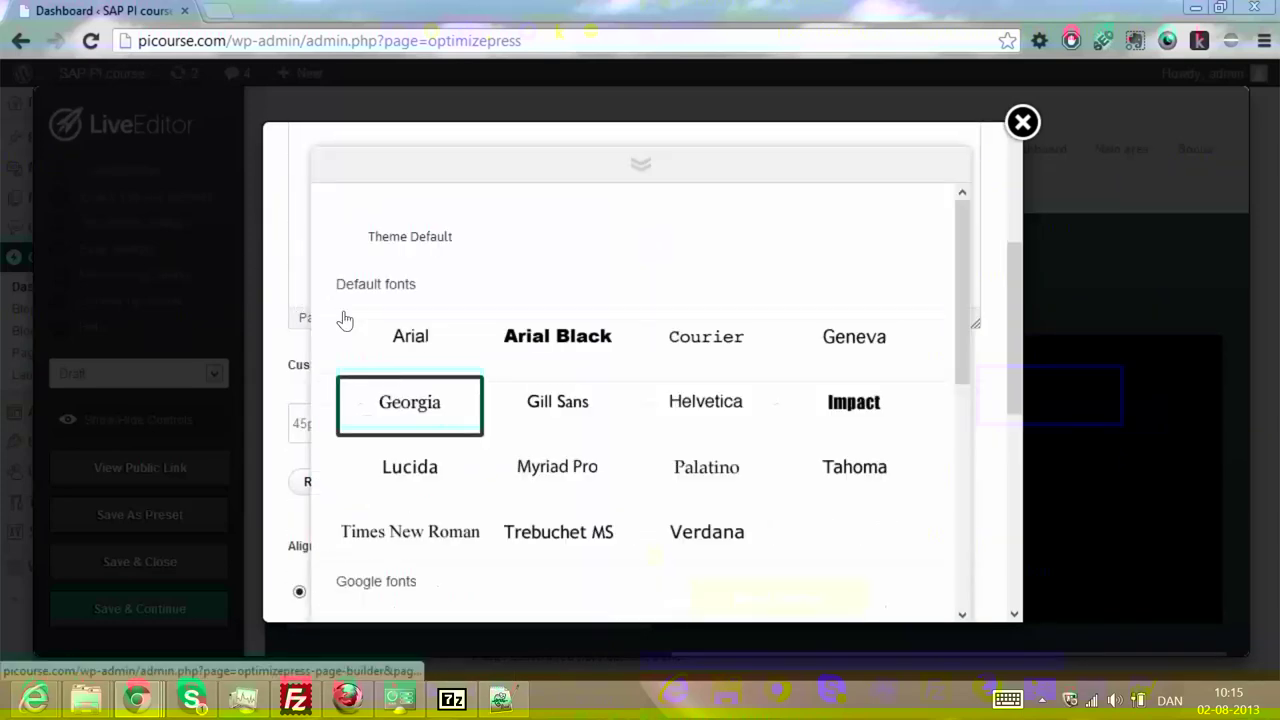
{"action": "left_click", "coordinate": [707, 533]}
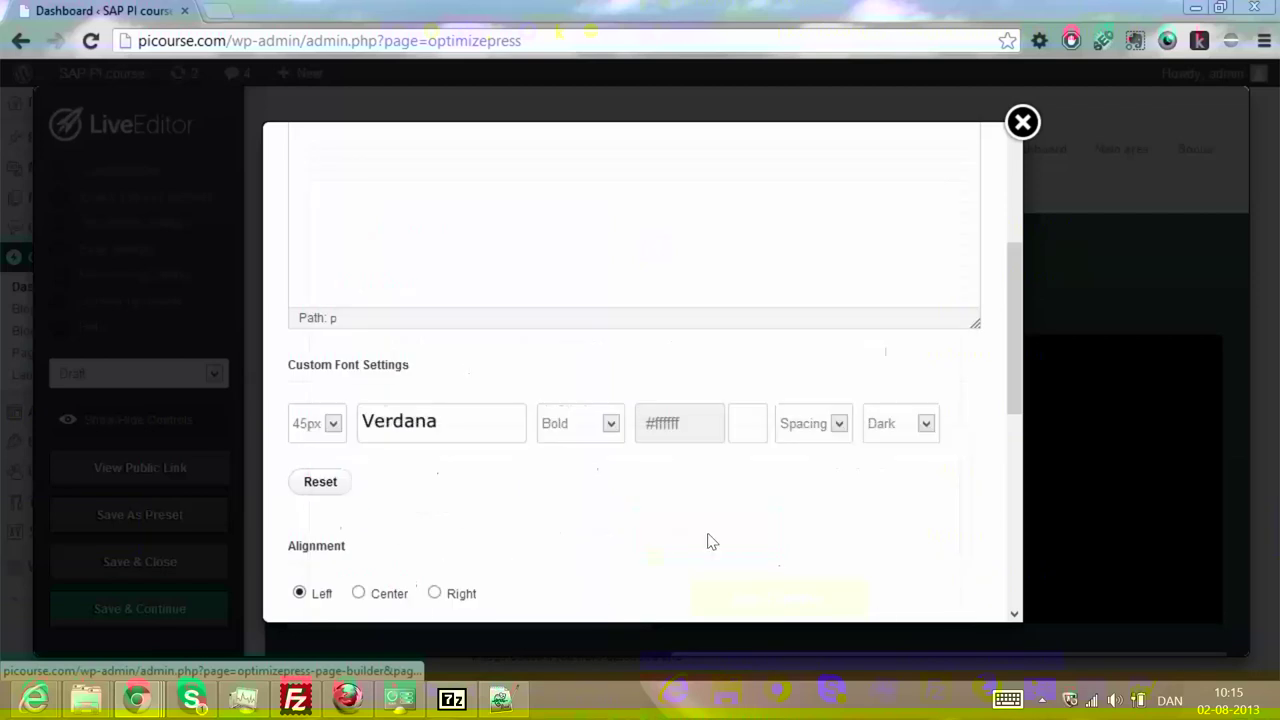
{"action": "scroll", "coordinate": [349, 360], "scroll_direction": "down", "scroll_amount": 5}
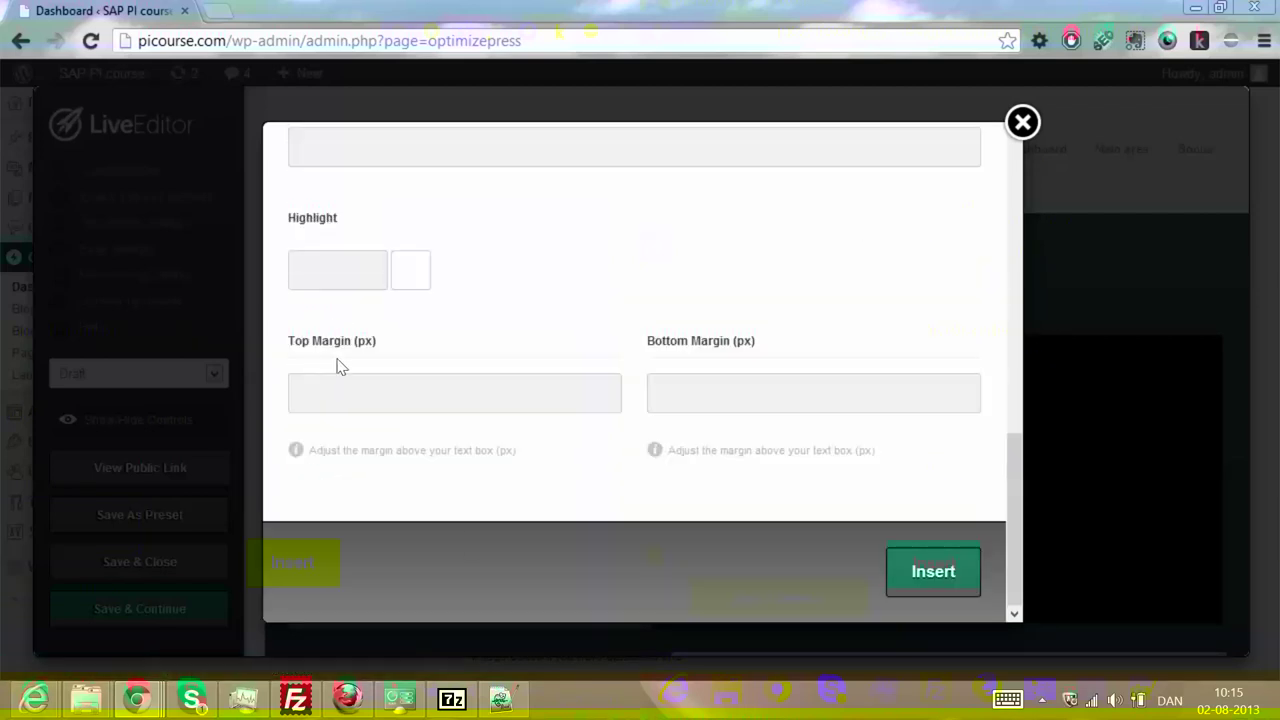
{"action": "scroll", "coordinate": [335, 307], "scroll_direction": "up", "scroll_amount": 3}
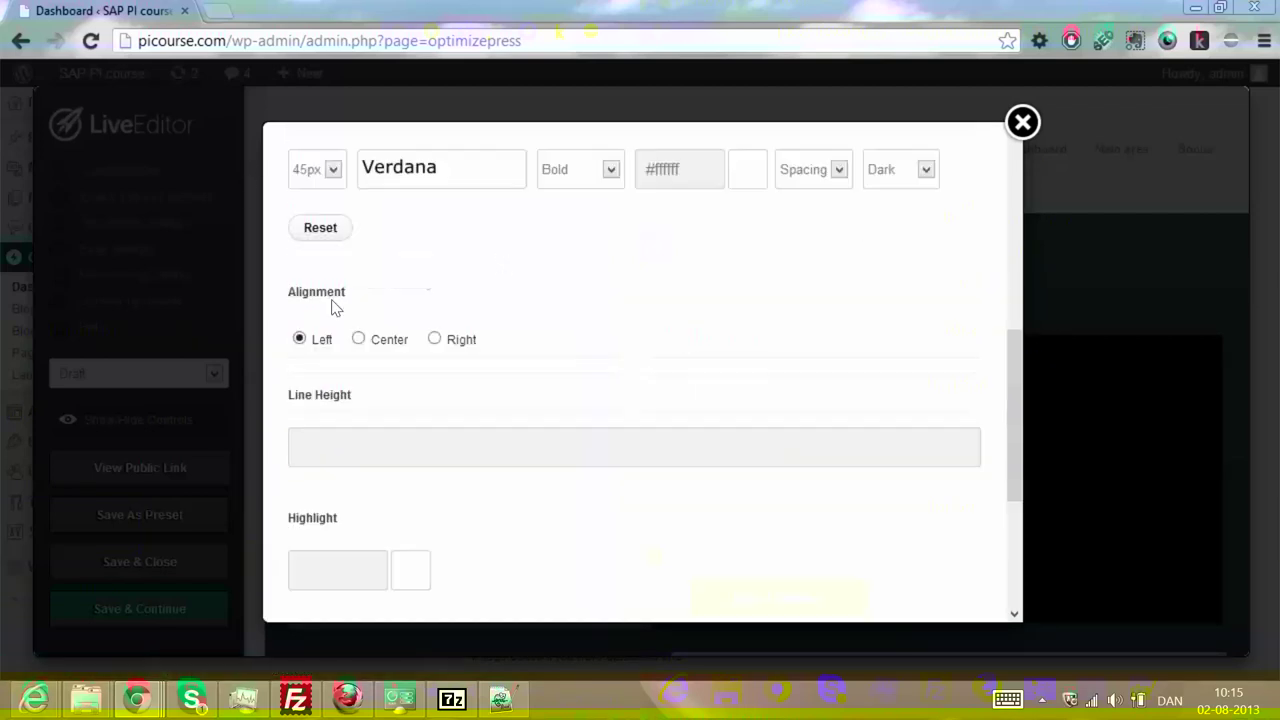
{"action": "scroll", "coordinate": [363, 414], "scroll_direction": "up", "scroll_amount": 1}
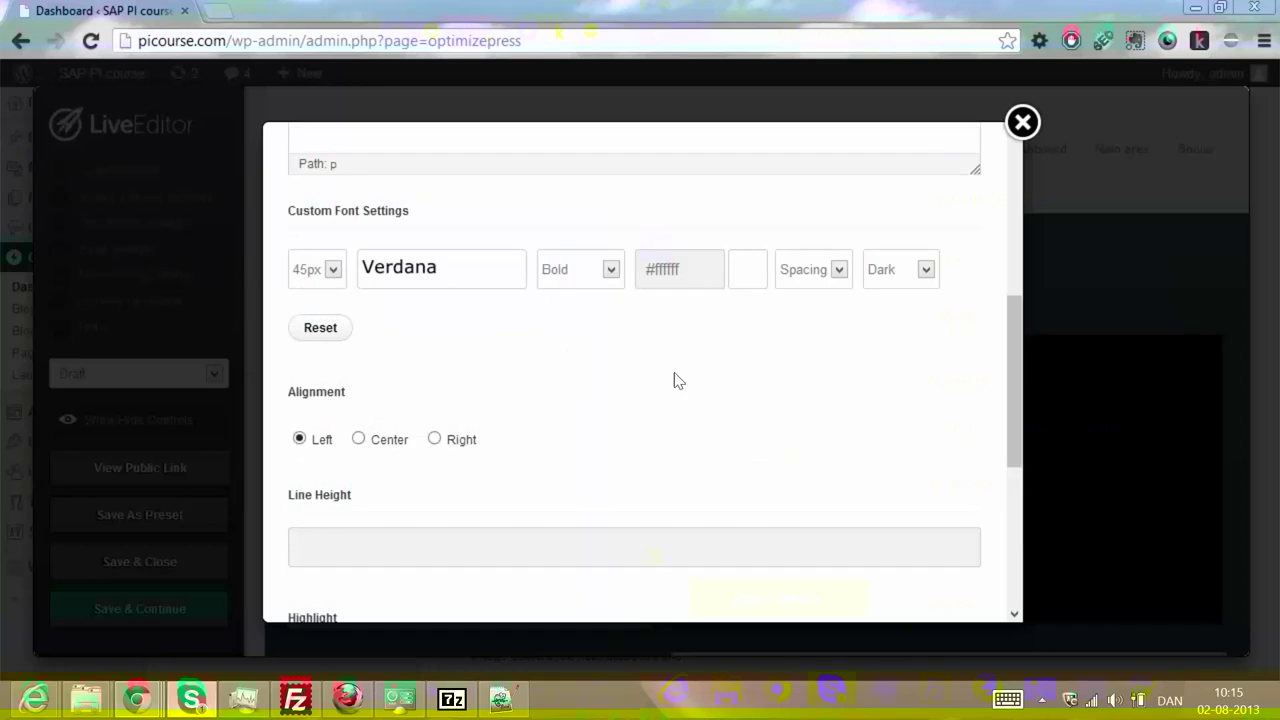
{"action": "scroll", "coordinate": [647, 359], "scroll_direction": "down", "scroll_amount": 3}
{"action": "scroll", "coordinate": [647, 359], "scroll_direction": "down", "scroll_amount": 1}
Step: Insert the Verdana text element into the page's hero section
{"action": "left_click", "coordinate": [943, 573]}
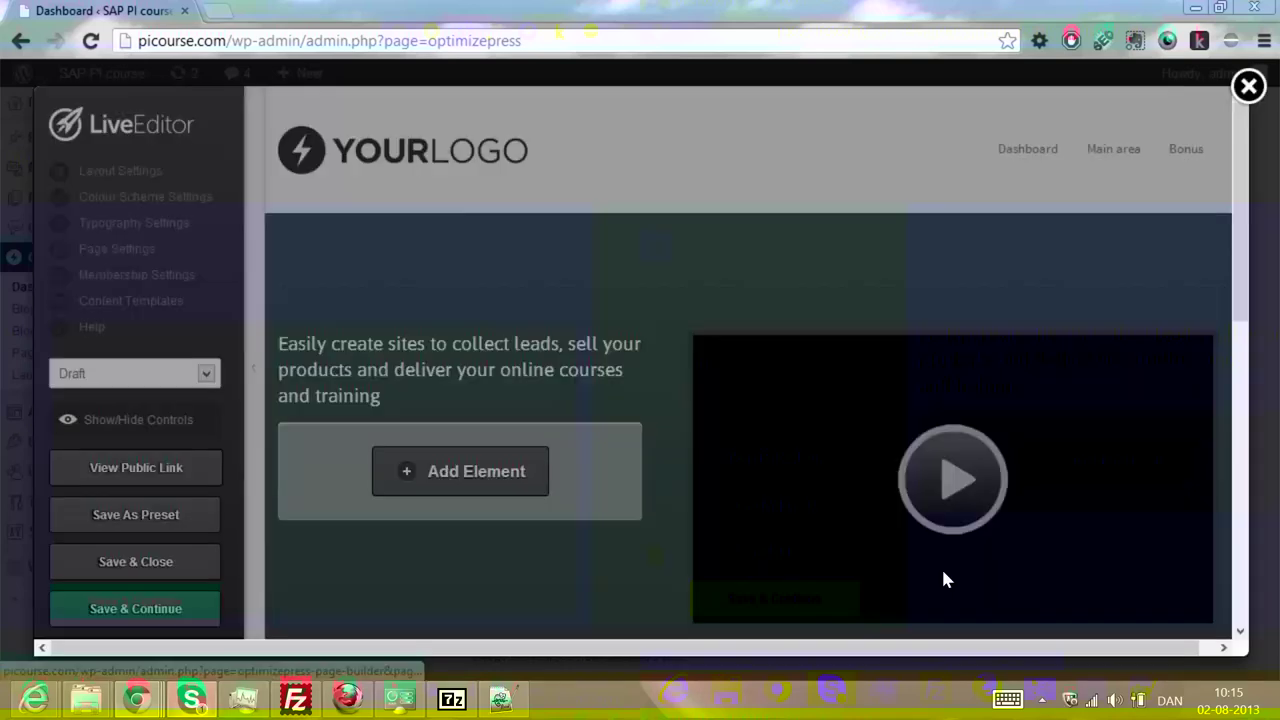
{"action": "scroll", "coordinate": [423, 320], "scroll_direction": "down", "scroll_amount": 1}
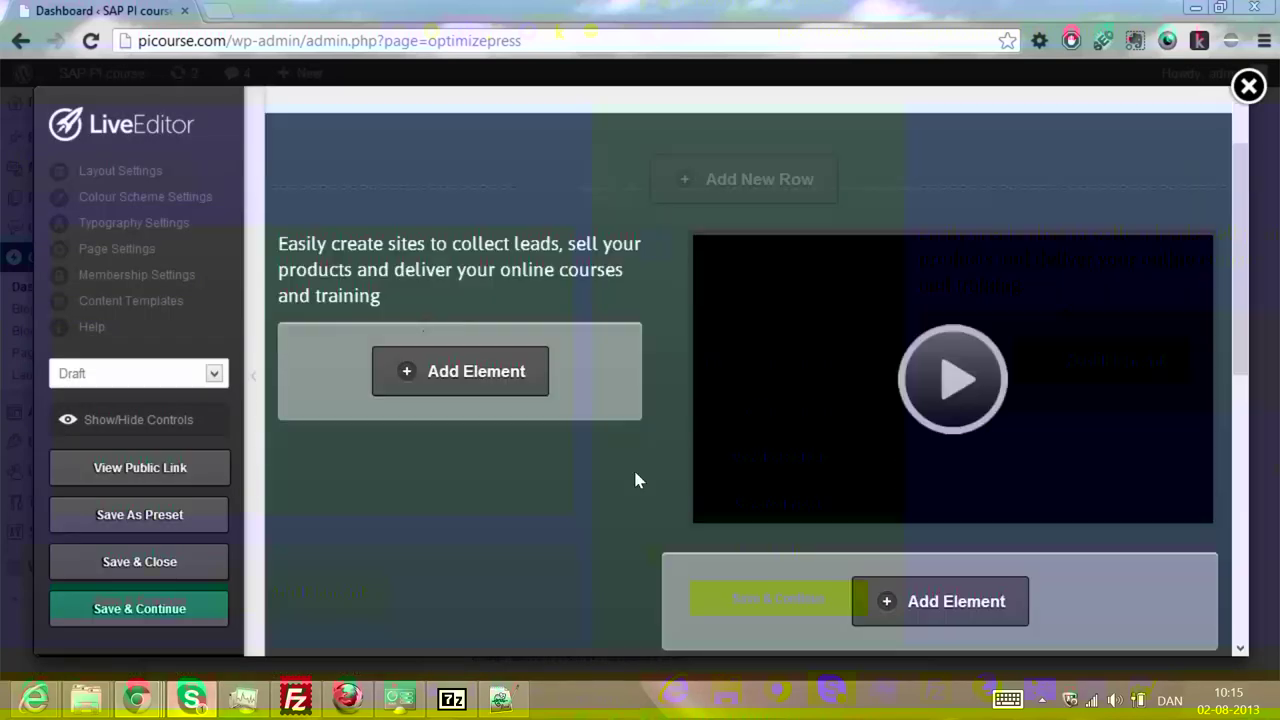
{"action": "mouse_move", "coordinate": [1109, 250]}
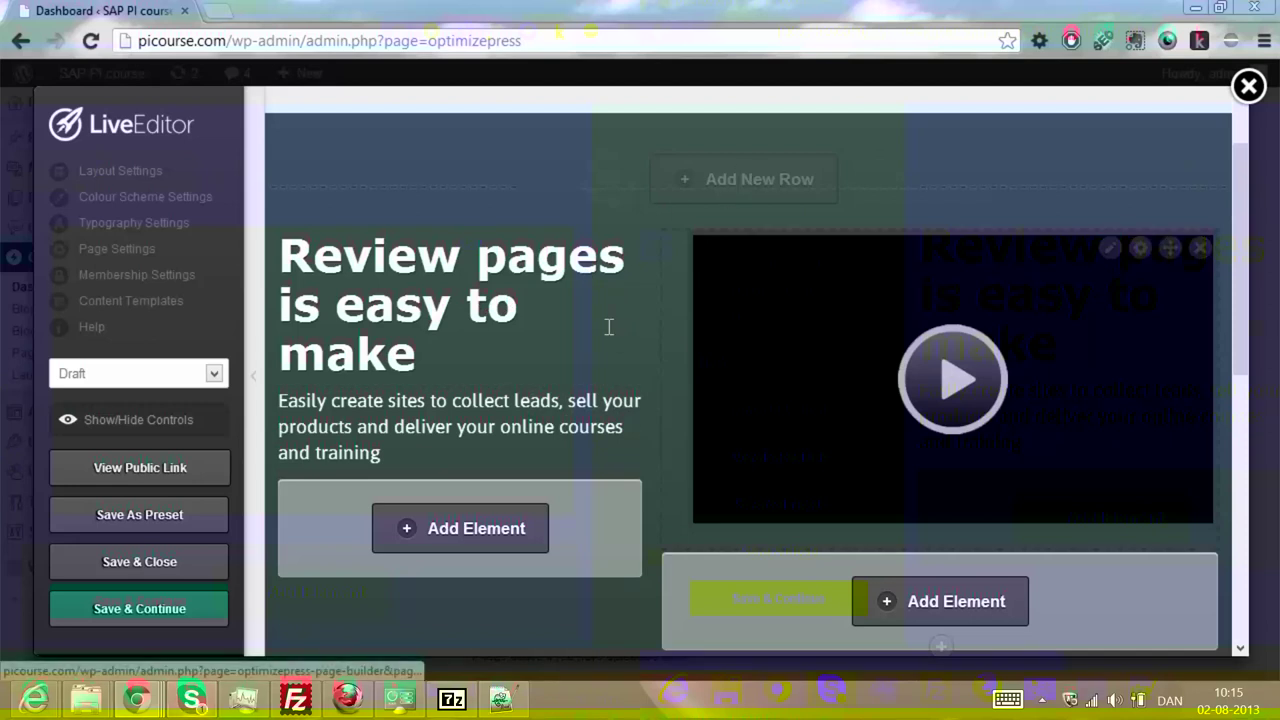
Step: Drag the Customer Testimonials heading below the testimonial quote in the feature row
{"action": "scroll", "coordinate": [594, 330], "scroll_direction": "down", "scroll_amount": 4}
{"action": "scroll", "coordinate": [700, 420], "scroll_direction": "down", "scroll_amount": 1}
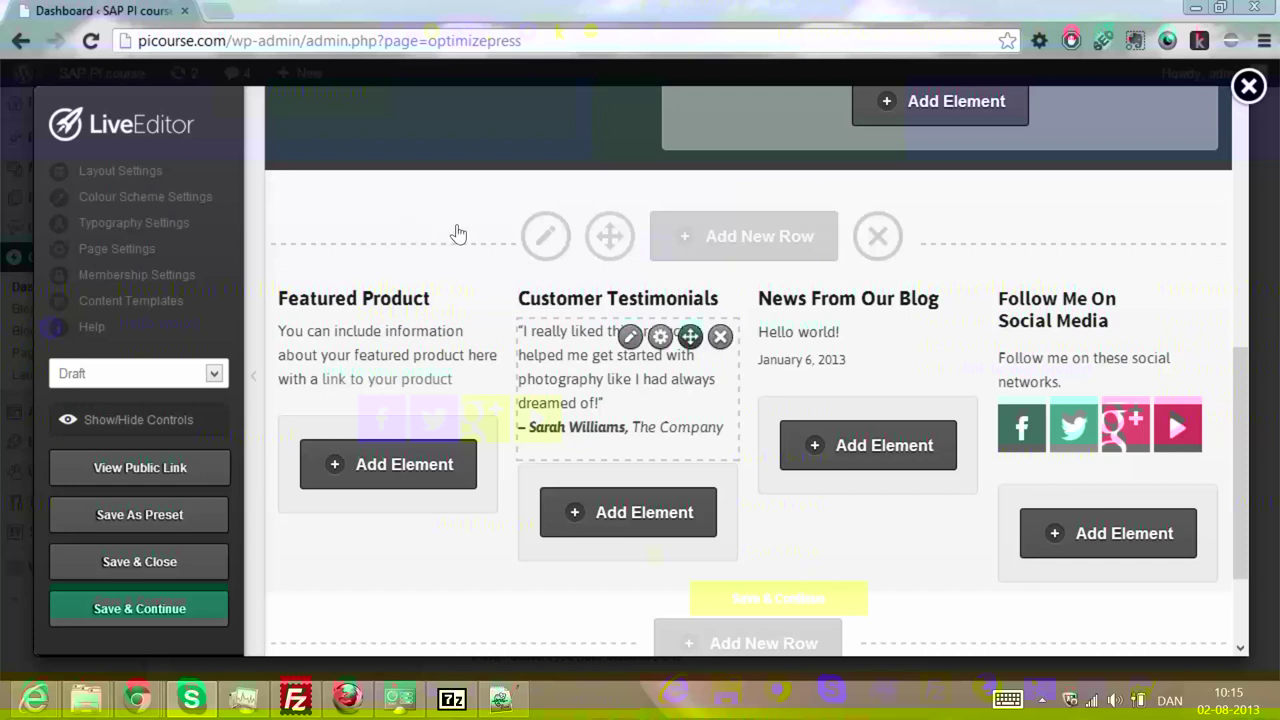
{"action": "left_click_drag", "start_coordinate": [690, 336], "coordinate": [435, 229]}
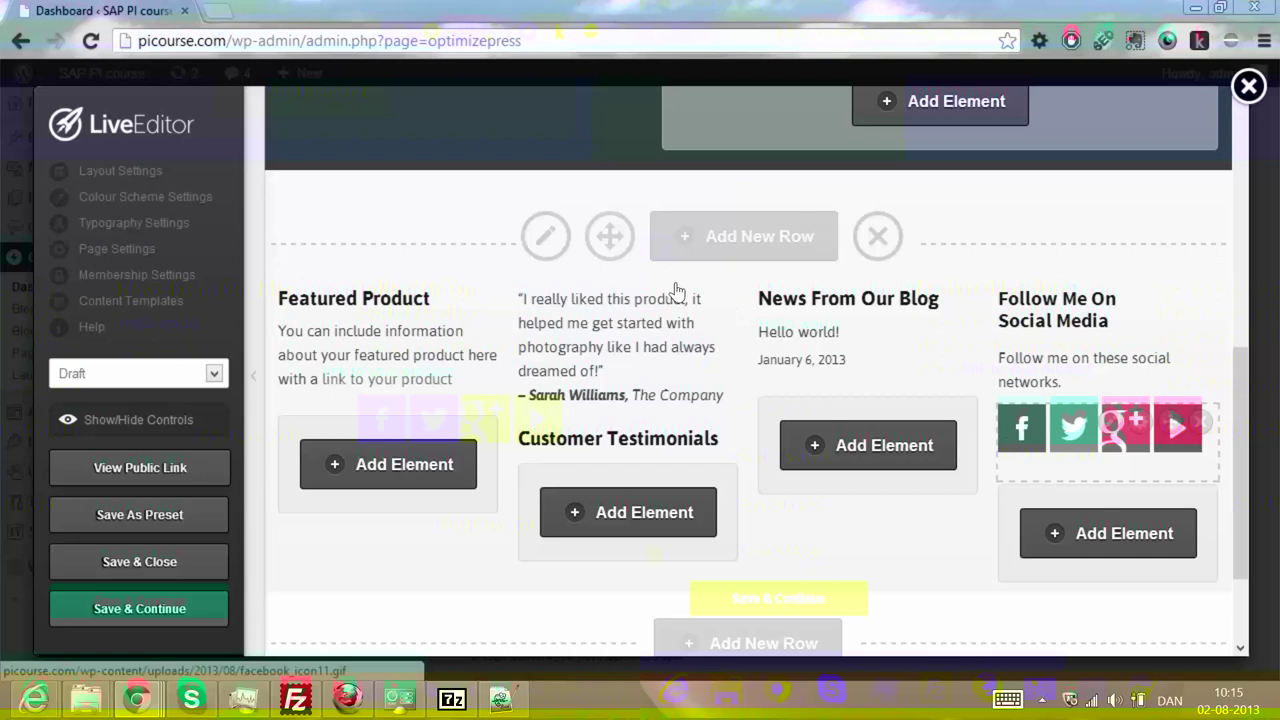
{"action": "key", "text": "Escape"}
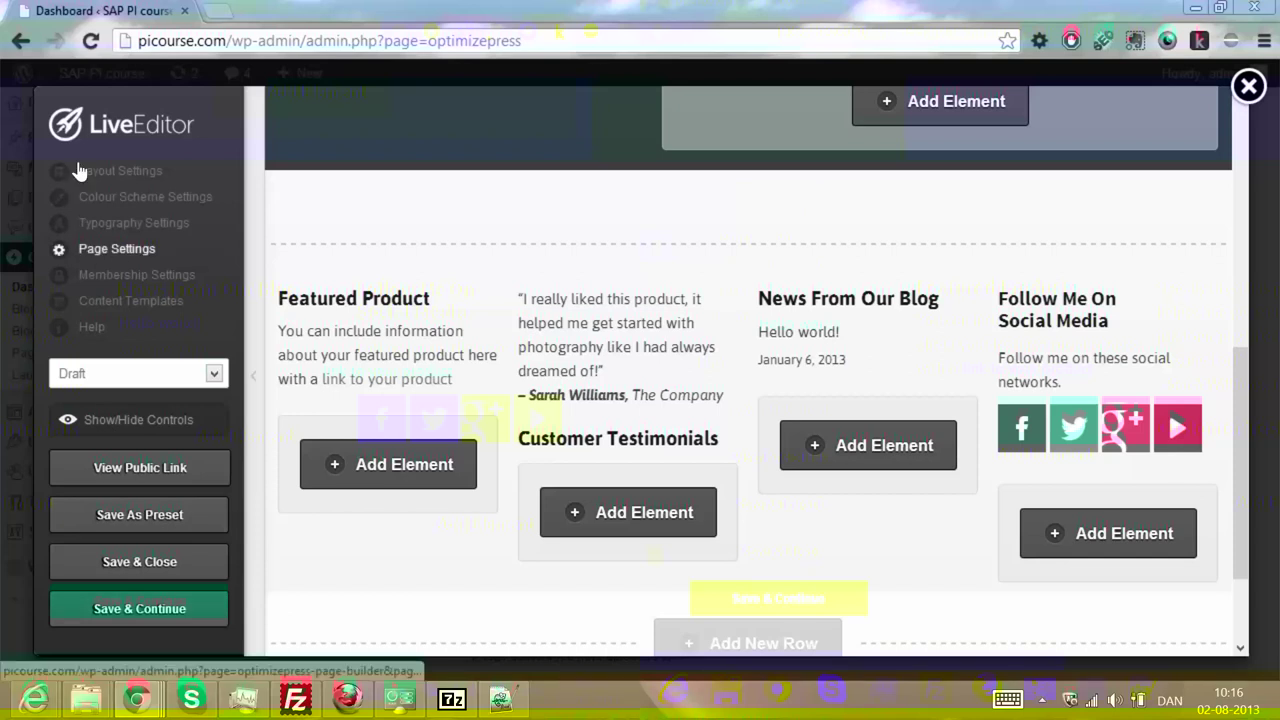
{"action": "left_click", "coordinate": [117, 250]}
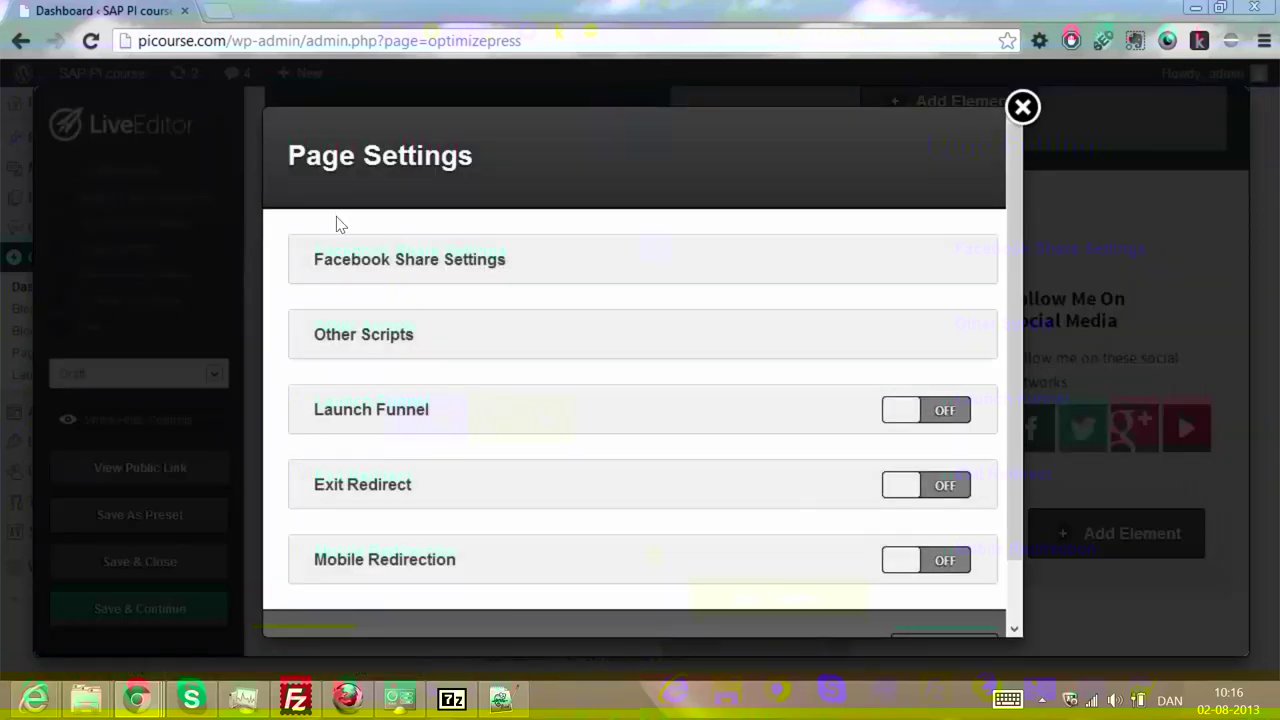
{"action": "left_click", "coordinate": [477, 261]}
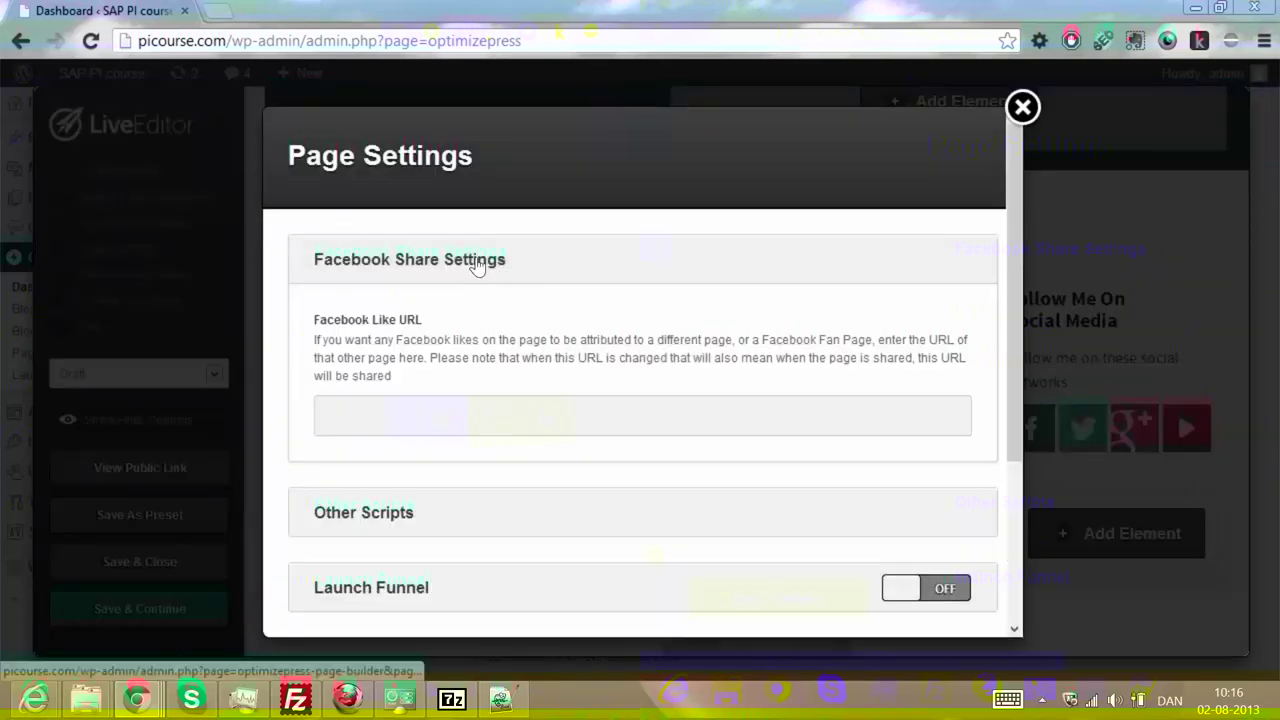
{"action": "left_click", "coordinate": [384, 425]}
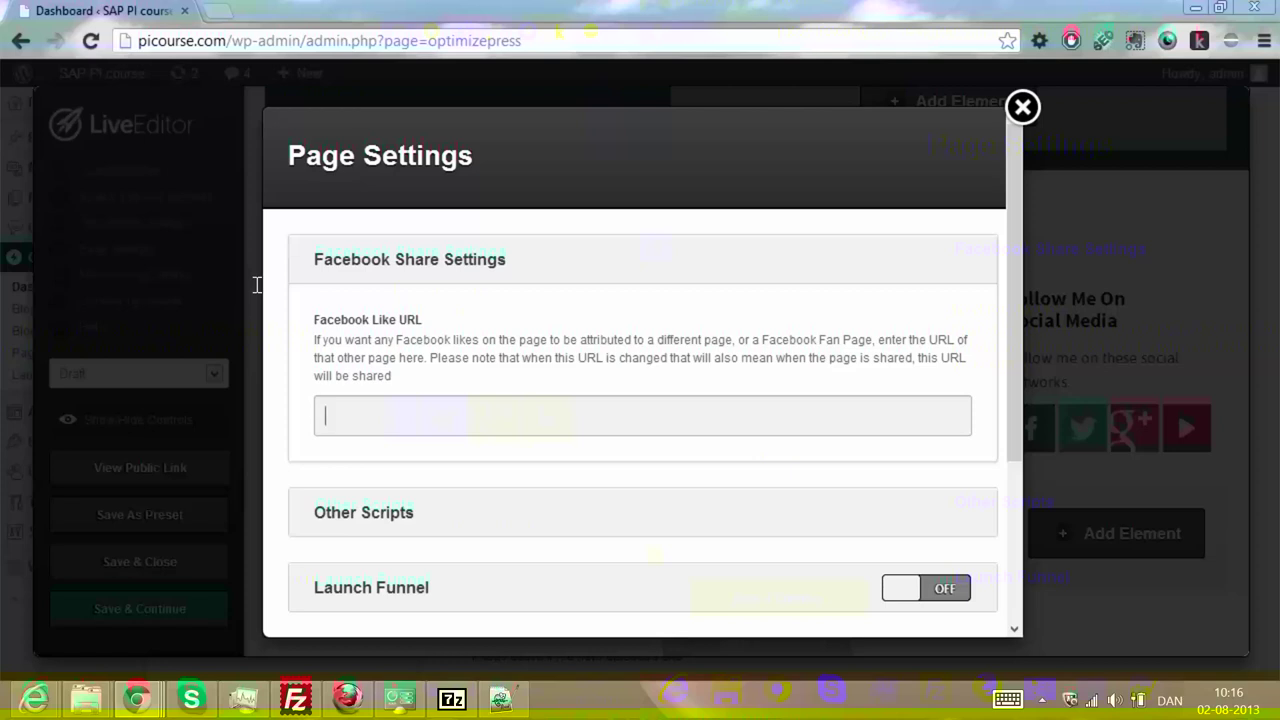
{"action": "scroll", "coordinate": [386, 434], "scroll_direction": "down", "scroll_amount": 5}
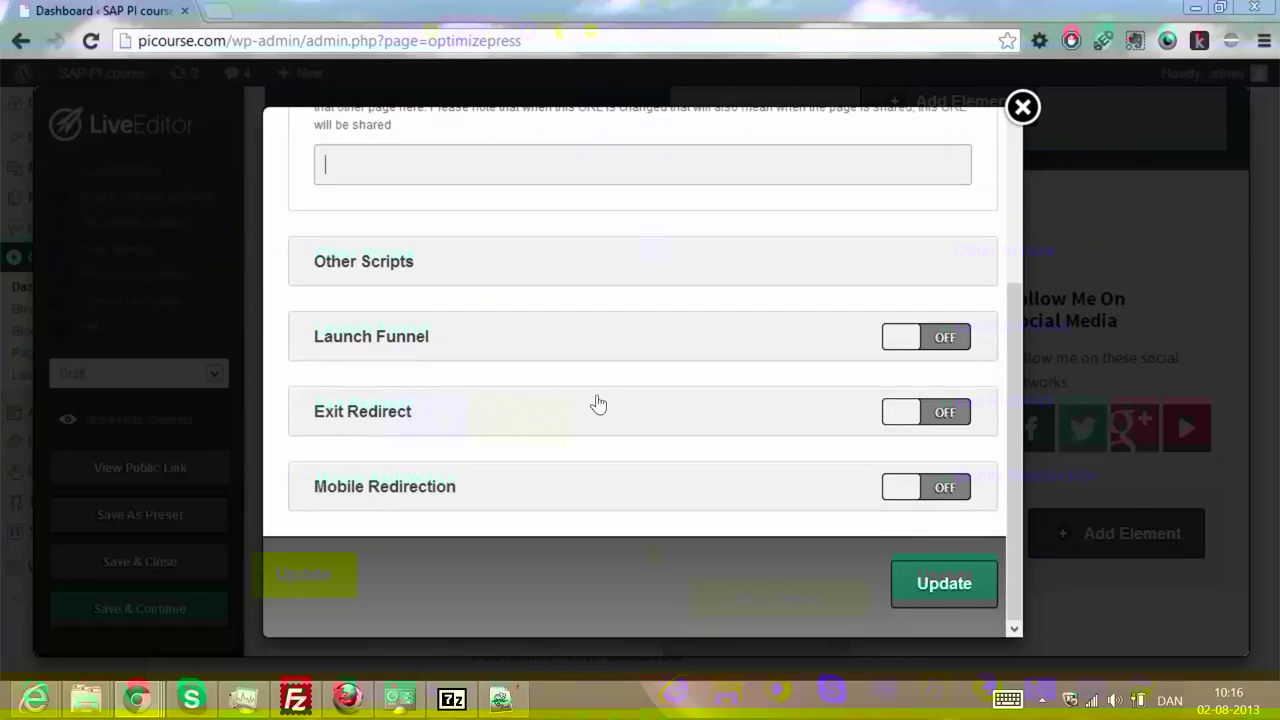
{"action": "left_click", "coordinate": [1022, 108]}
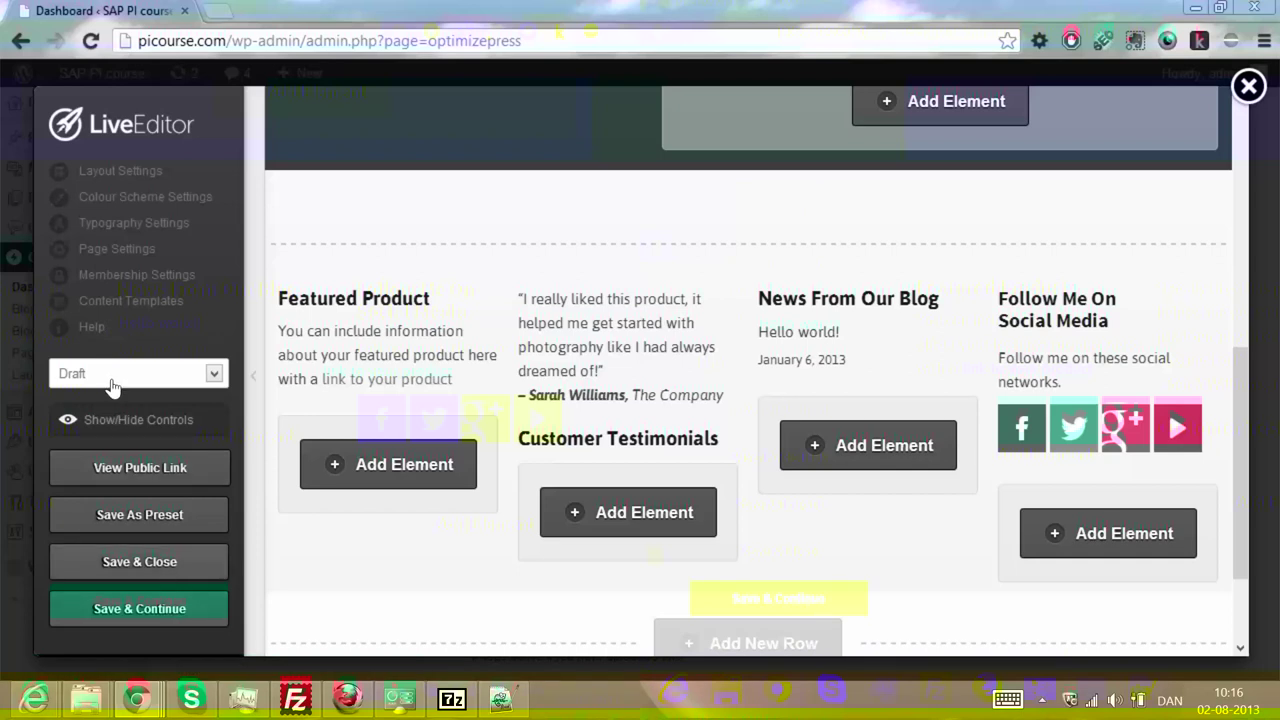
Step: Save and close the draft page, then show the WordPress Pages list
{"action": "left_click", "coordinate": [754, 379]}
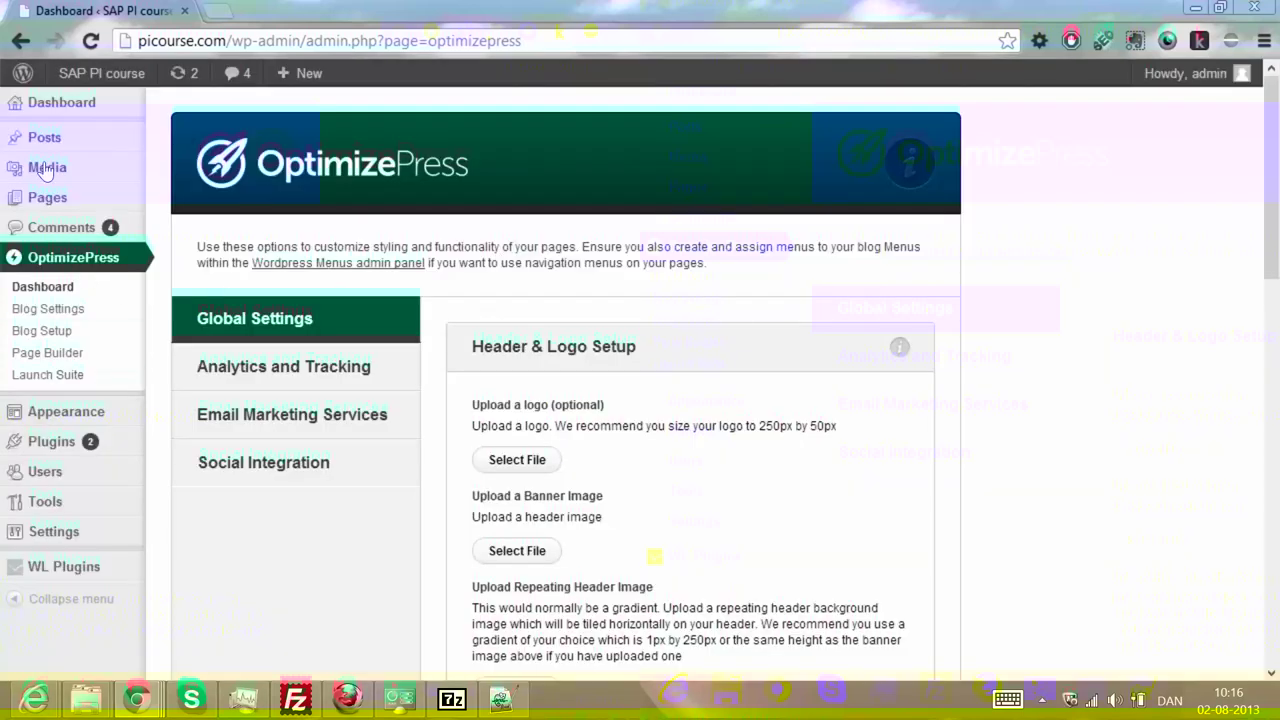
{"action": "left_click", "coordinate": [45, 170]}
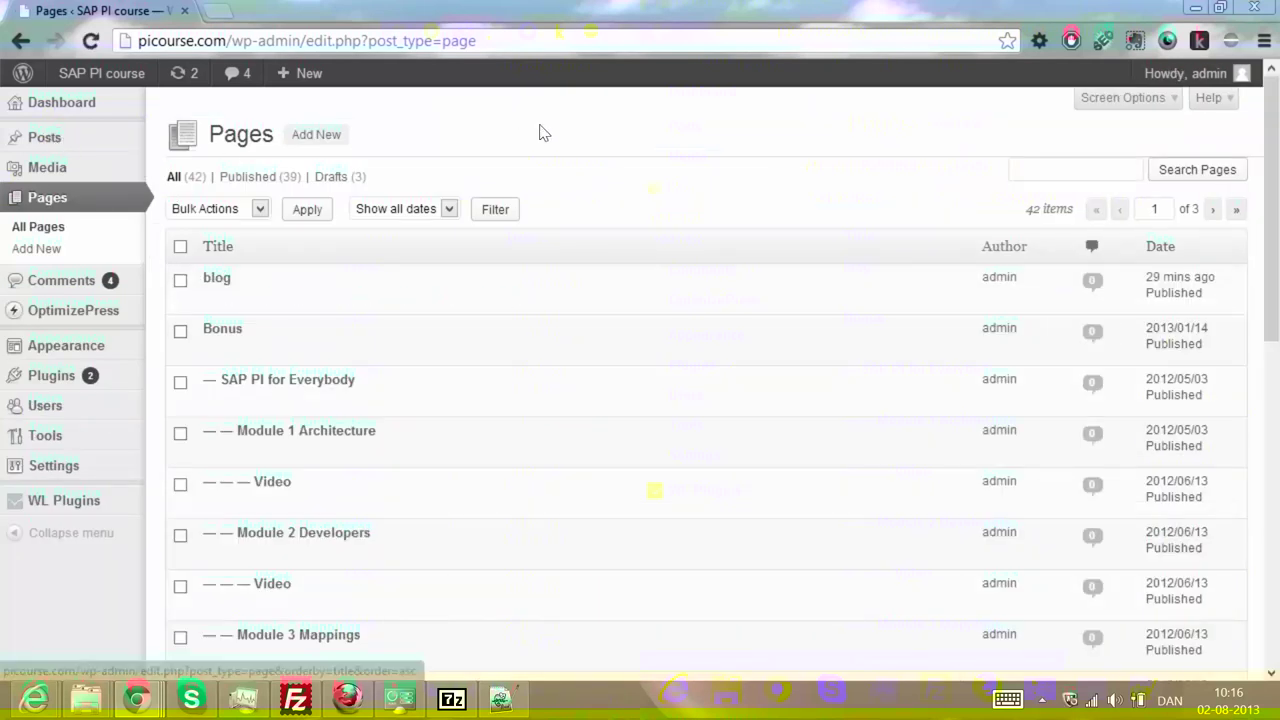
Step: Preview the Rewiew pages draft and scroll through its header, hero and feature row
{"action": "left_click", "coordinate": [772, 172]}
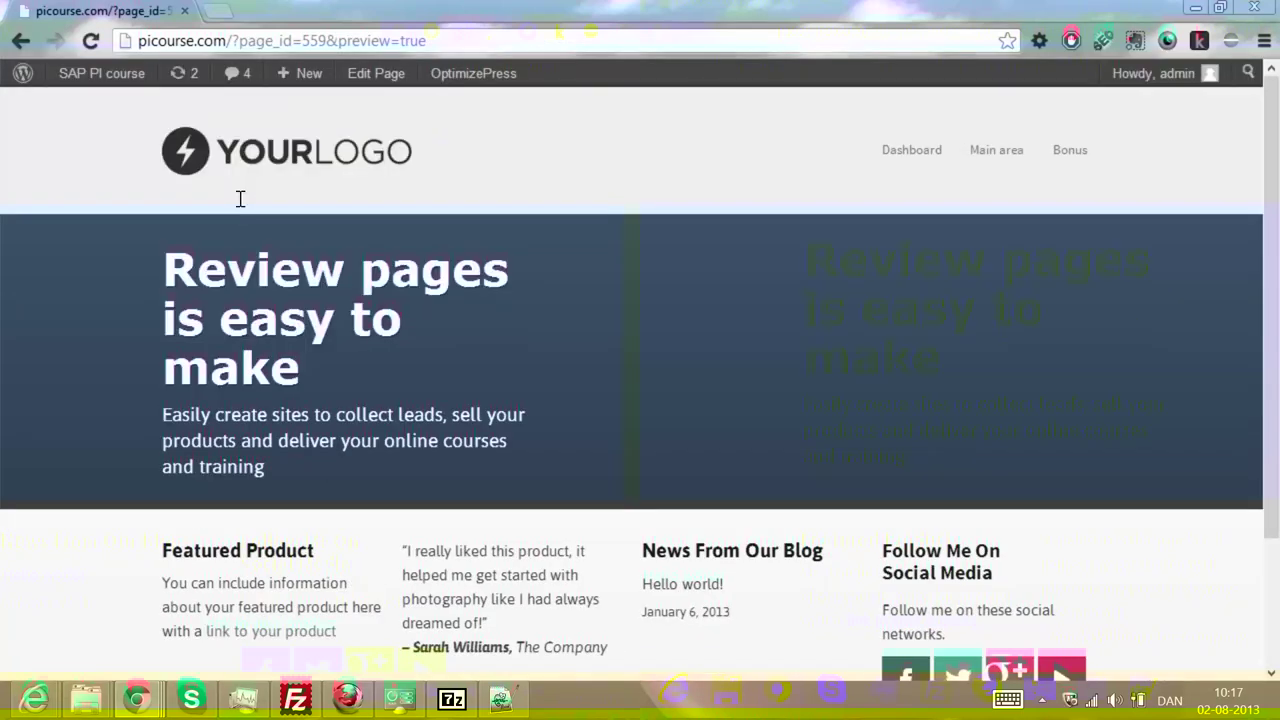
{"action": "scroll", "coordinate": [368, 243], "scroll_direction": "down", "scroll_amount": 2}
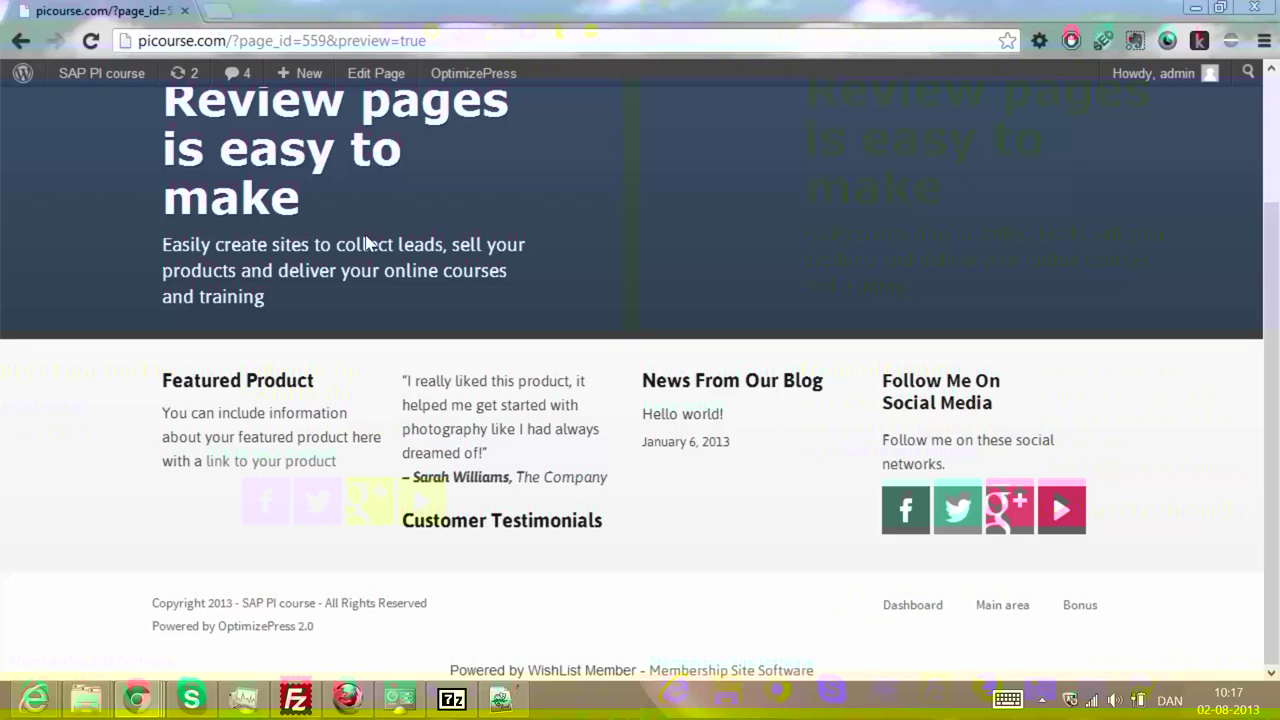
{"action": "scroll", "coordinate": [549, 362], "scroll_direction": "up", "scroll_amount": 2}
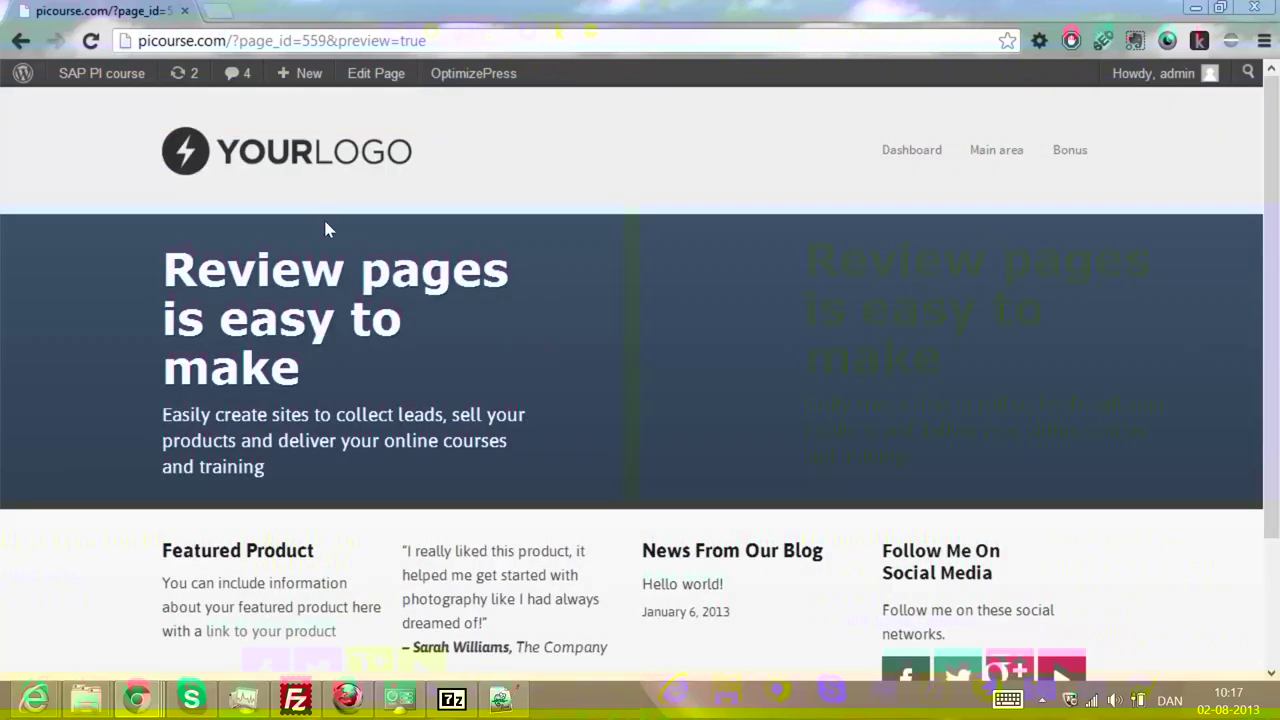
Step: Return to editing the Rewiew pages draft via Edit Page in the admin bar
{"action": "left_click", "coordinate": [371, 80]}
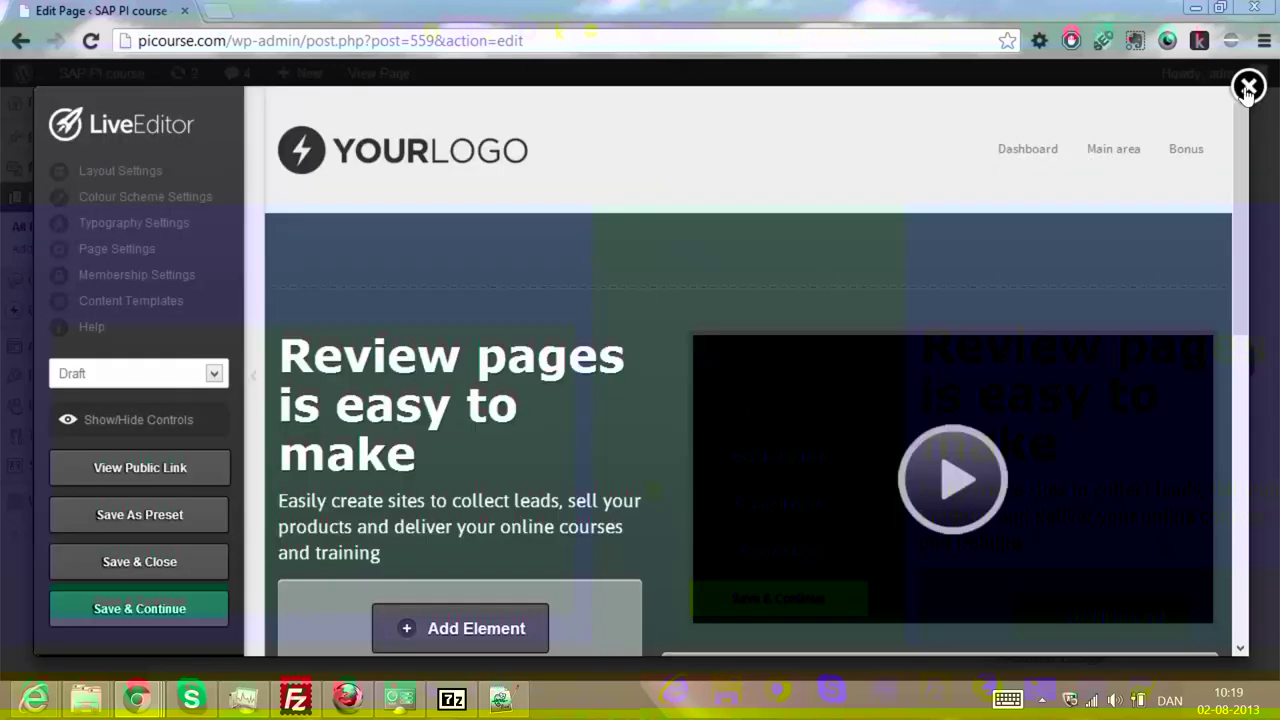
Step: Close the LiveEditor and confirm leaving, returning to the Rewiew pages edit screen
{"action": "left_click", "coordinate": [1247, 89]}
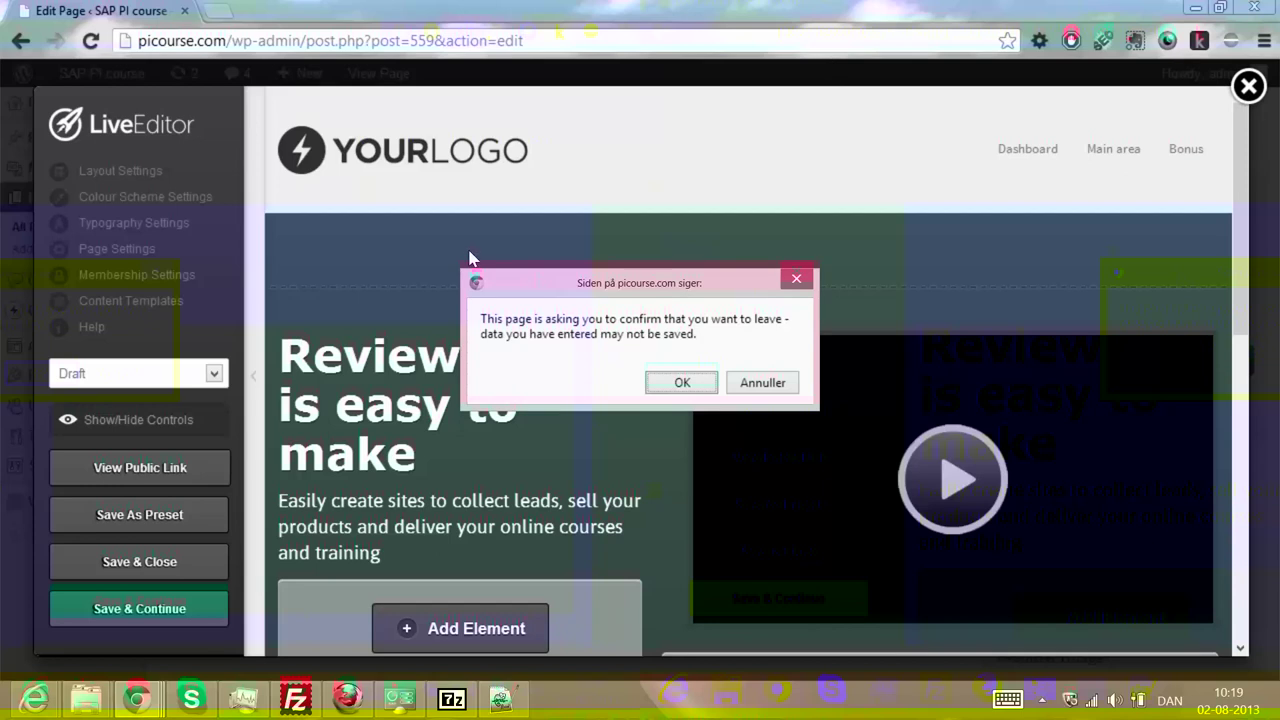
{"action": "key", "text": "Return"}
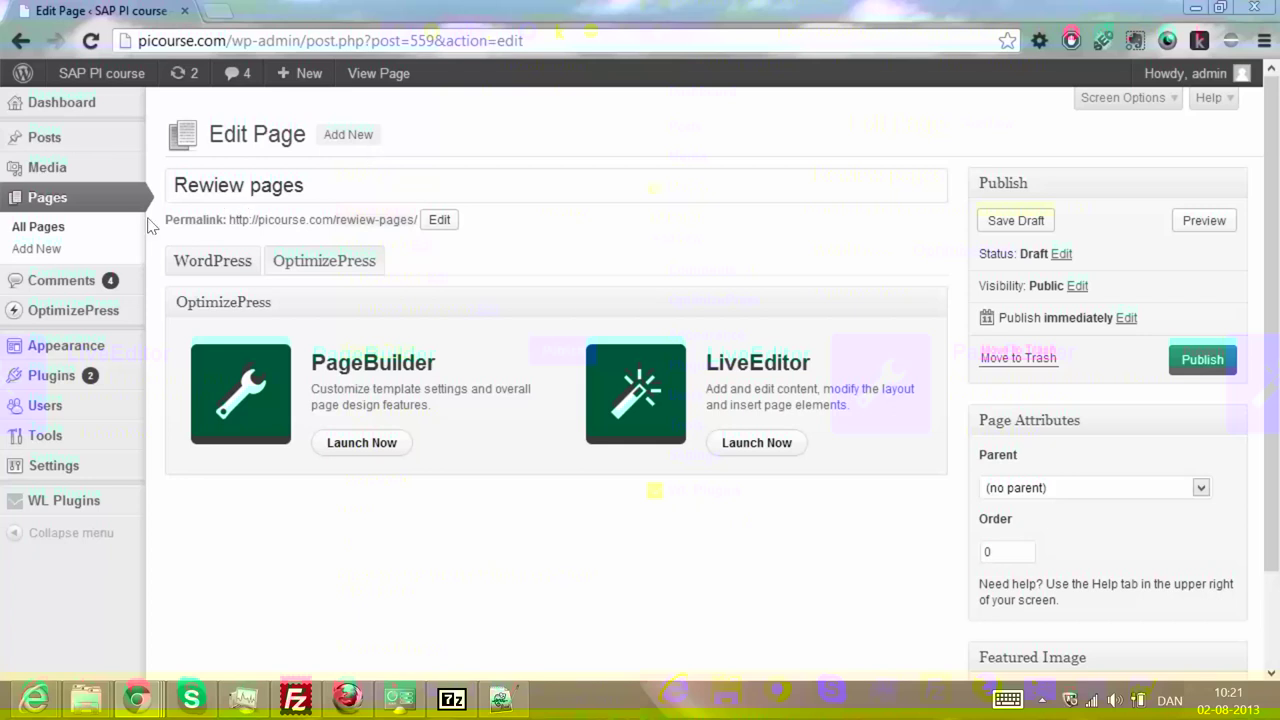
Step: Launch Blog Setup and continue through the Brand and Layout steps to Step 4: Blog Modules
{"action": "left_click", "coordinate": [48, 207]}
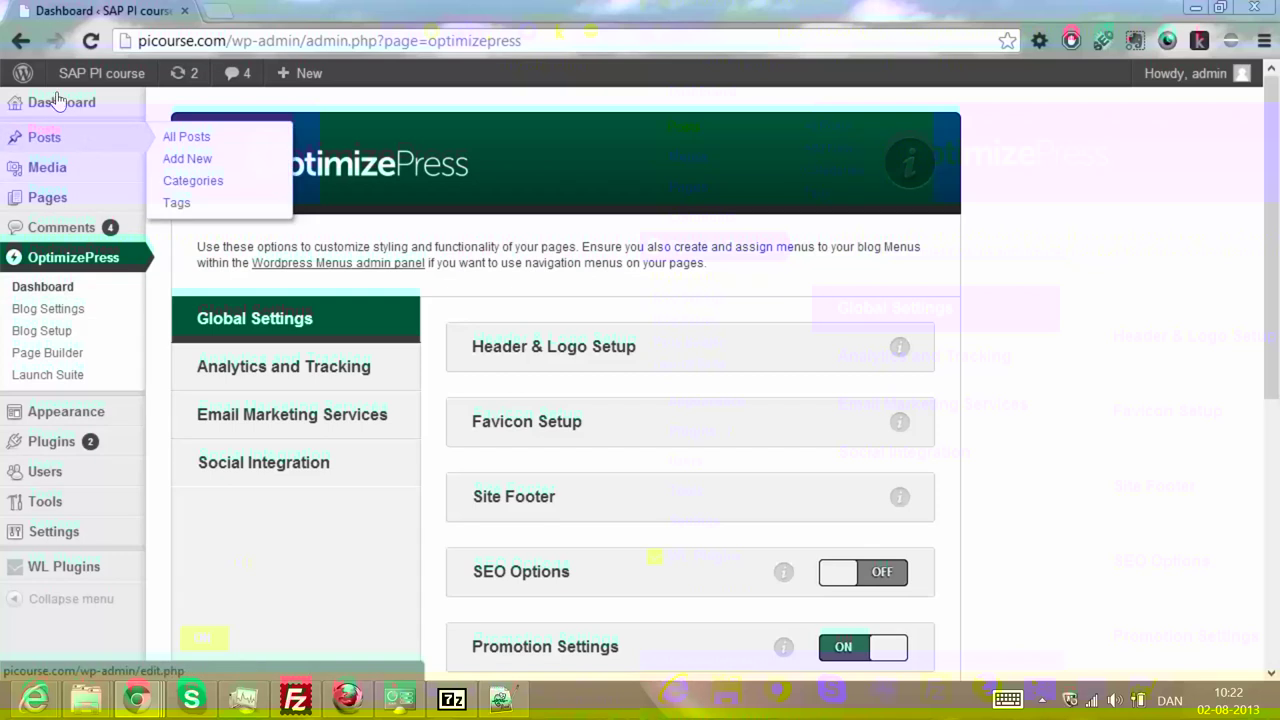
{"action": "left_click", "coordinate": [100, 332]}
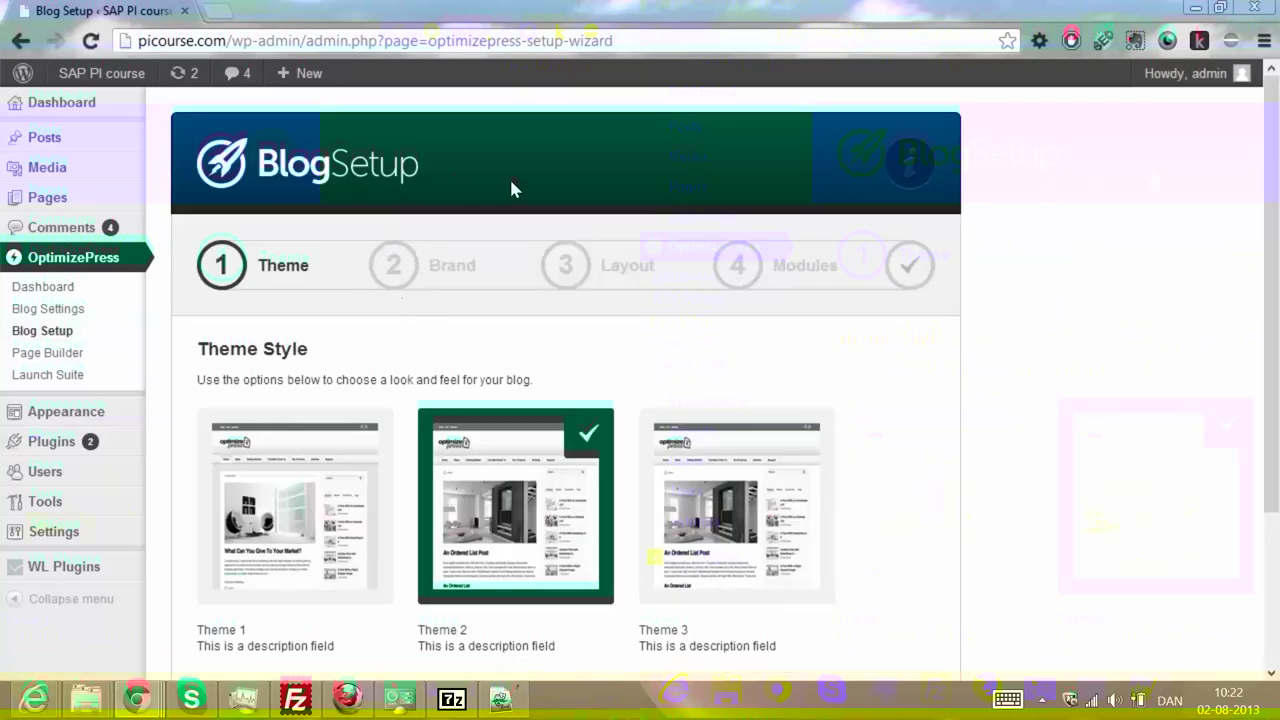
{"action": "scroll", "coordinate": [491, 254], "scroll_direction": "down", "scroll_amount": 2}
{"action": "left_click", "coordinate": [729, 549]}
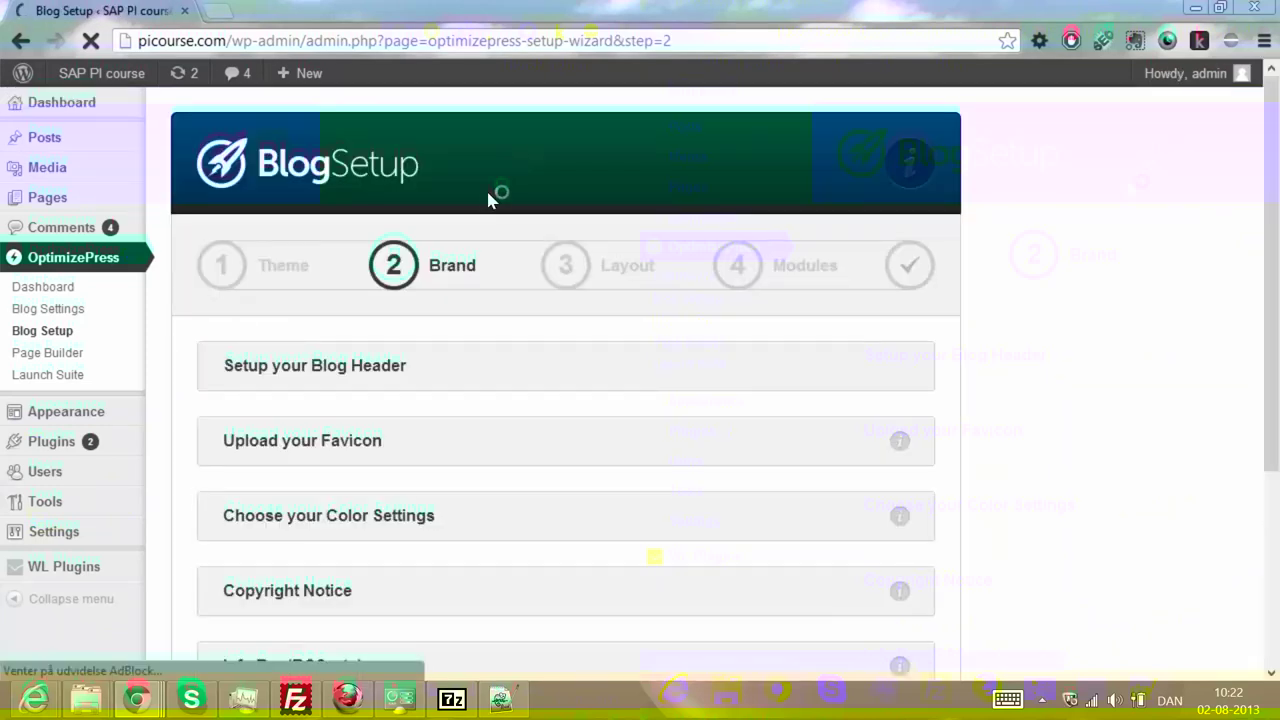
{"action": "scroll", "coordinate": [488, 200], "scroll_direction": "down", "scroll_amount": 5}
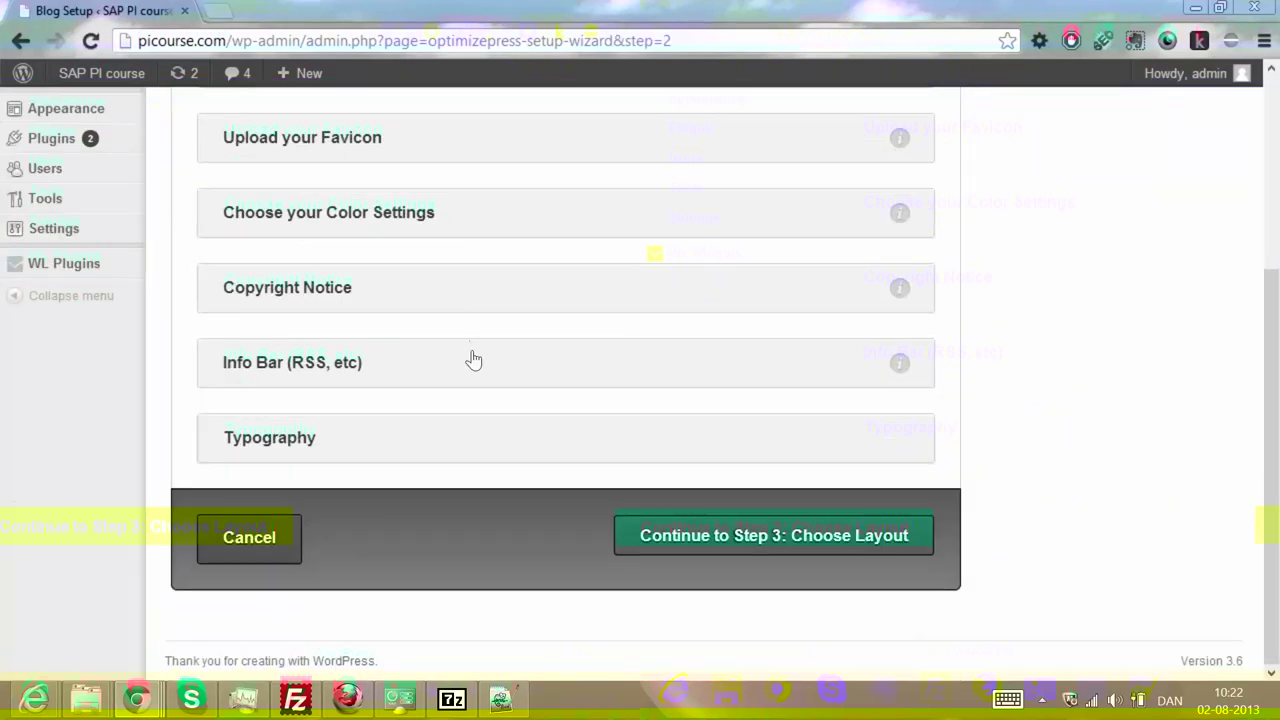
{"action": "key", "text": "Return"}
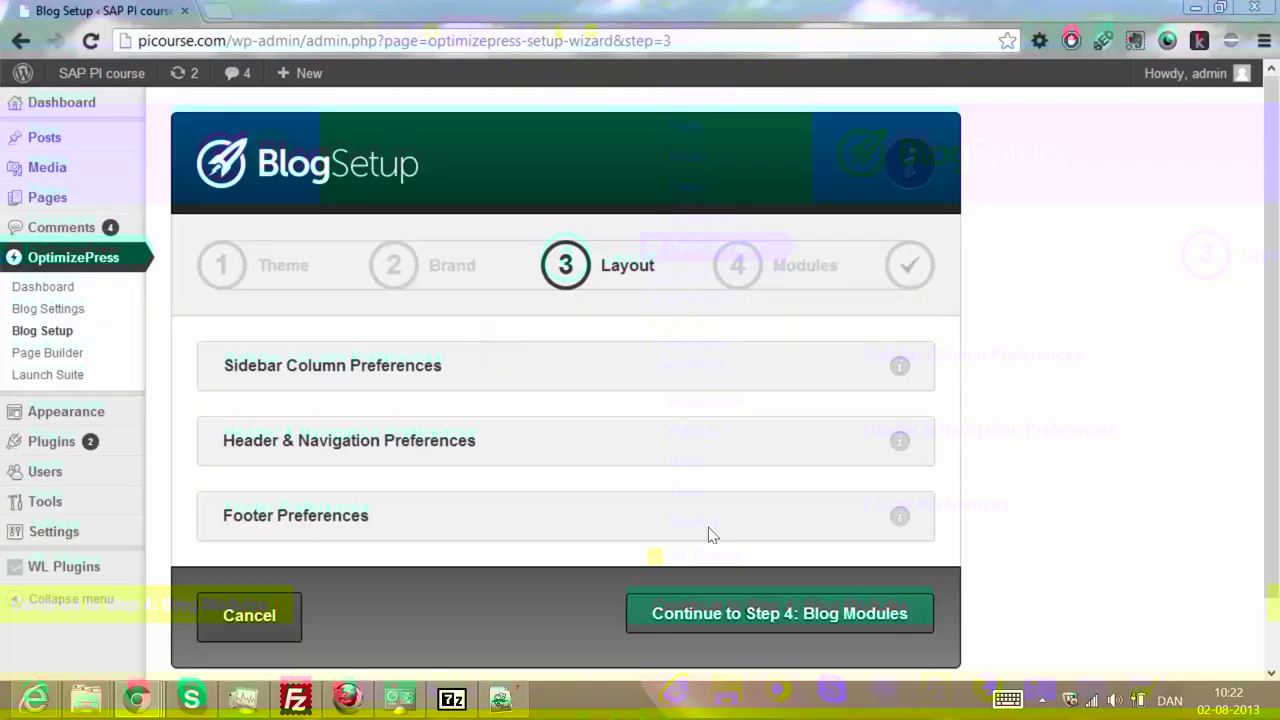
{"action": "key", "text": "Return"}
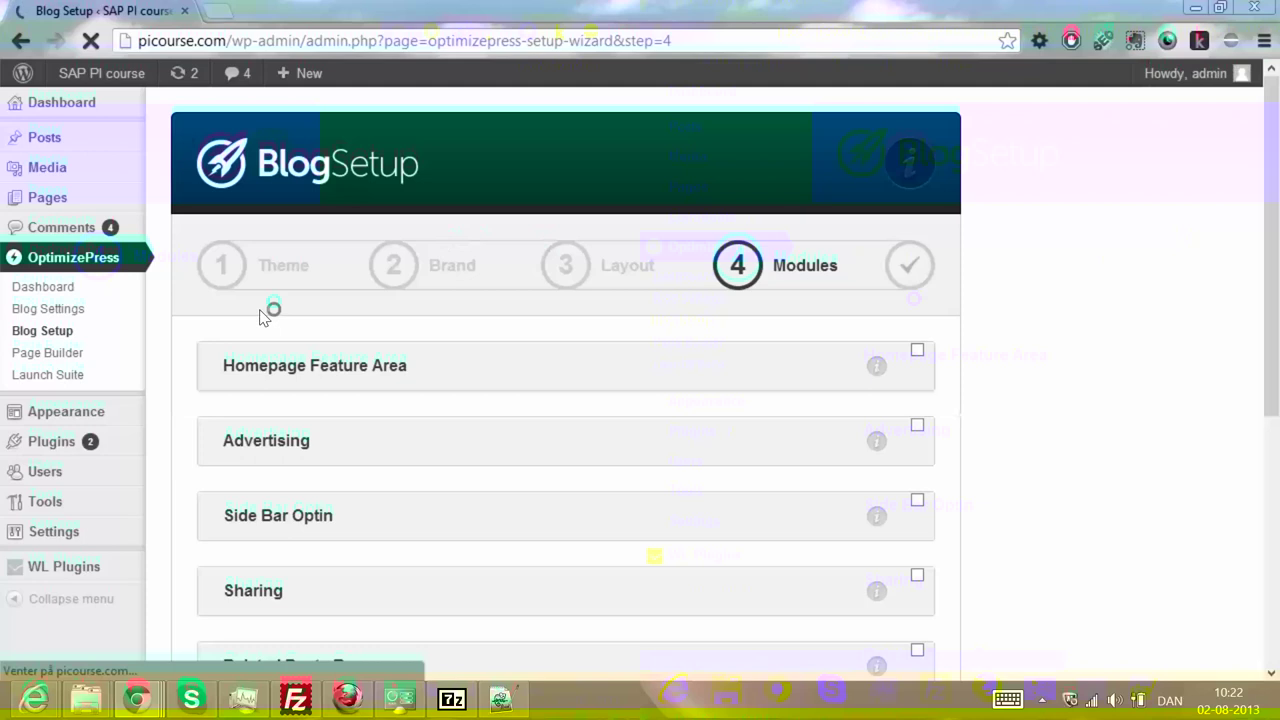
{"action": "scroll", "coordinate": [212, 345], "scroll_direction": "down", "scroll_amount": 2}
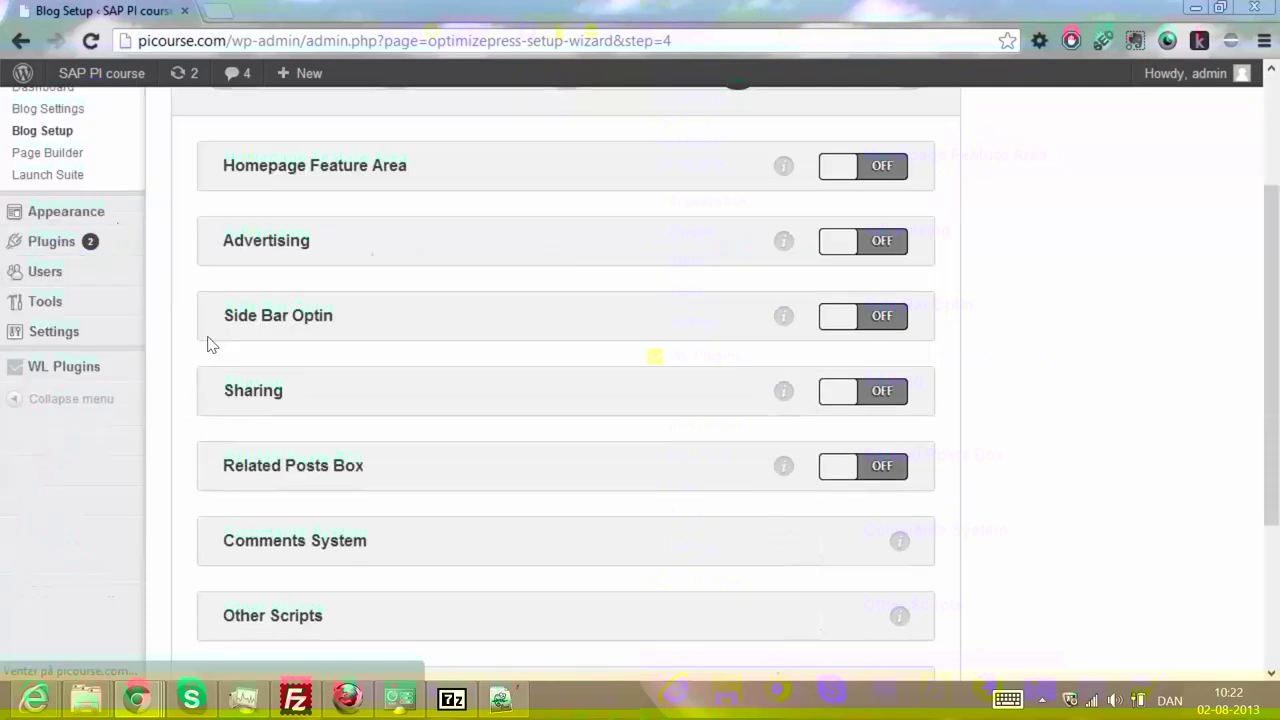
Step: Expand Side Bar Optin and set GetResponse integration with the picourse provider list
{"action": "left_click", "coordinate": [240, 314]}
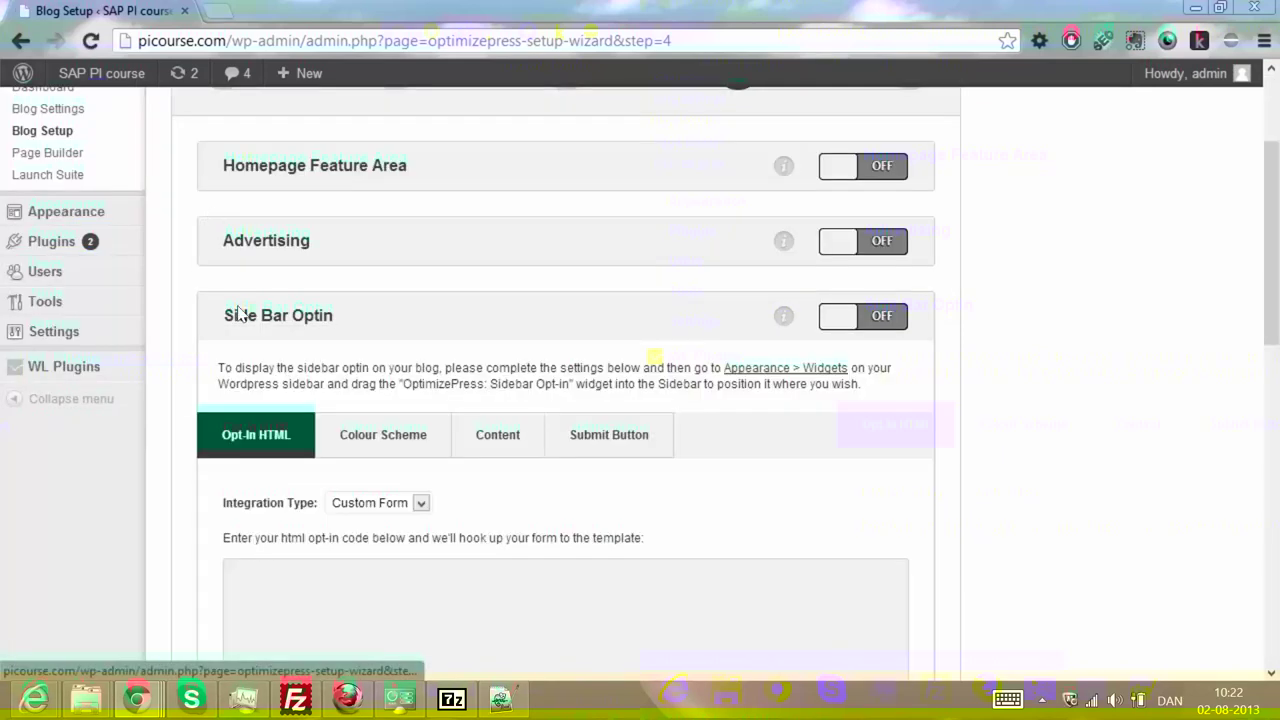
{"action": "left_click", "coordinate": [391, 503]}
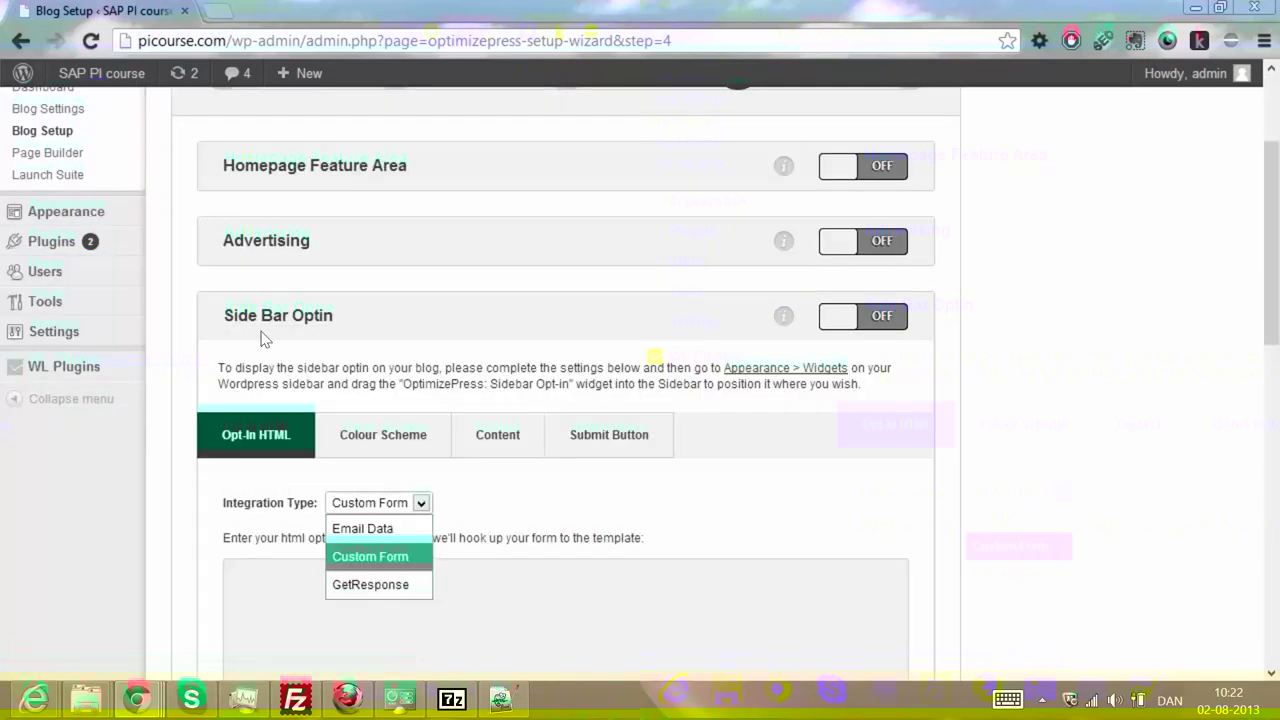
{"action": "left_click", "coordinate": [257, 389]}
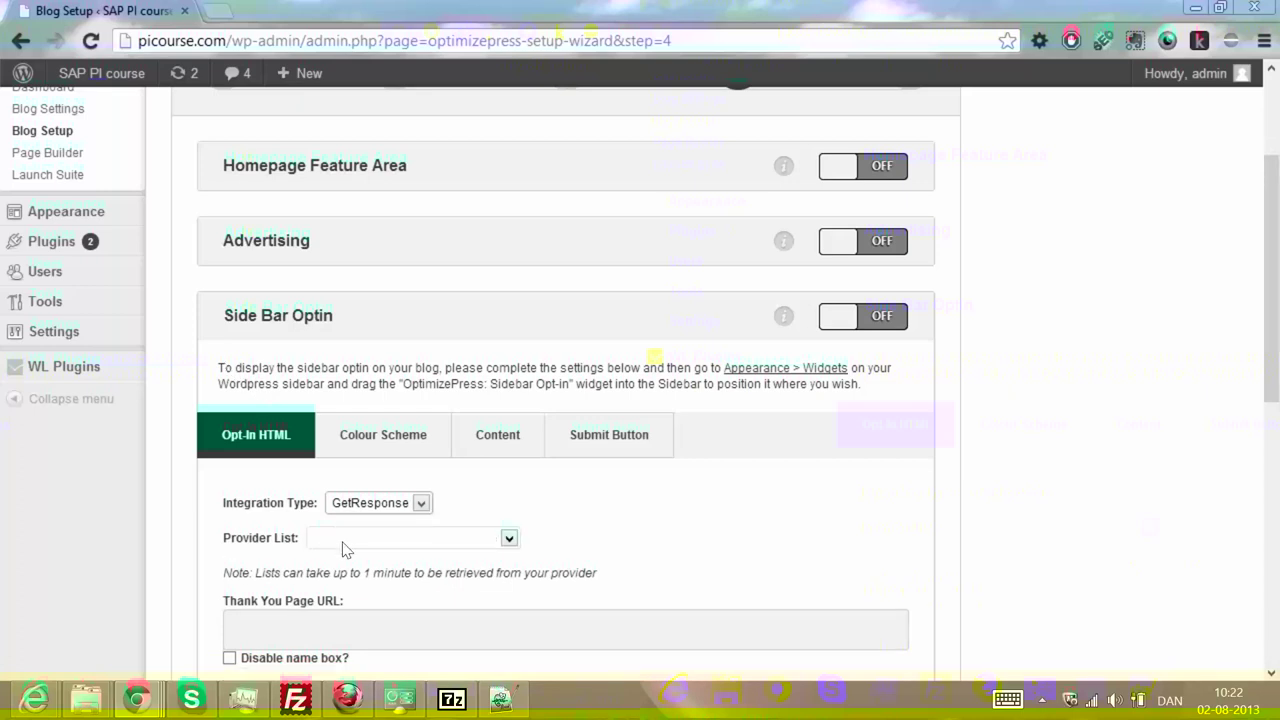
{"action": "left_click", "coordinate": [343, 540]}
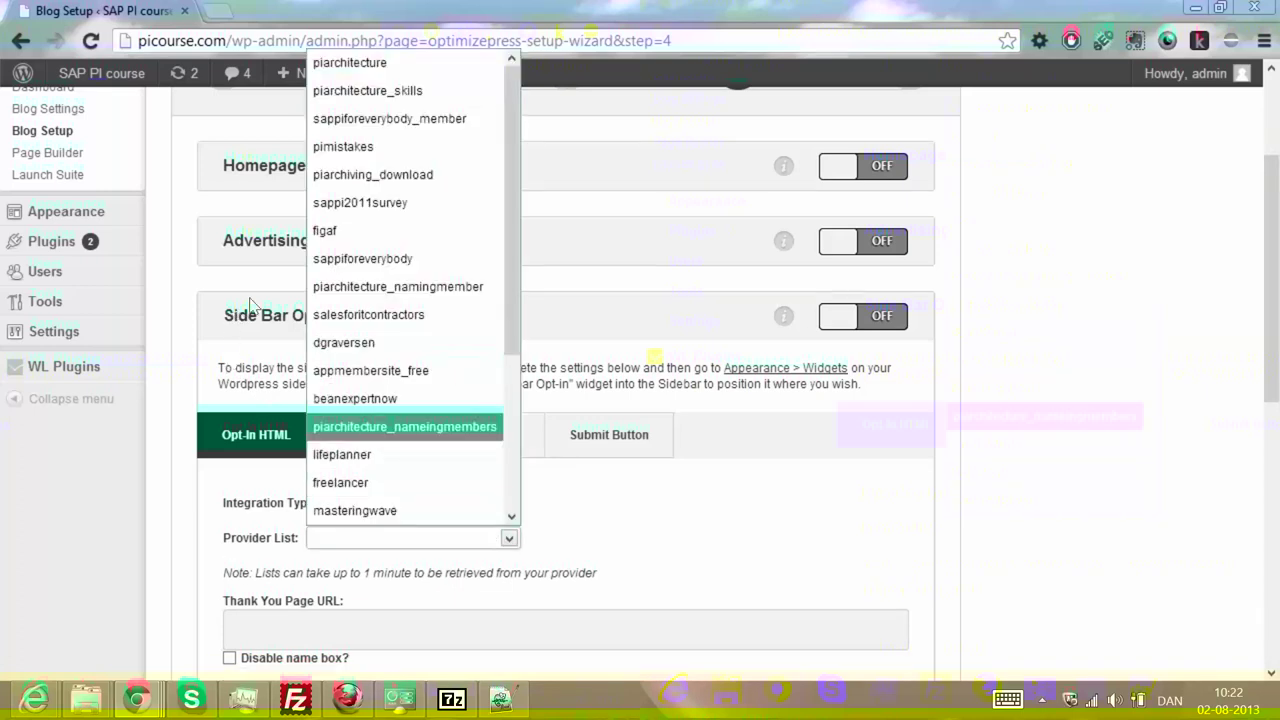
{"action": "key", "text": "Down"}
{"action": "key", "text": "Down"}
{"action": "key", "text": "Down"}
{"action": "key", "text": "Down"}
{"action": "key", "text": "Down"}
{"action": "key", "text": "Down"}
{"action": "key", "text": "Down"}
{"action": "key", "text": "Down"}
{"action": "key", "text": "Down"}
{"action": "key", "text": "Down"}
{"action": "key", "text": "Down"}
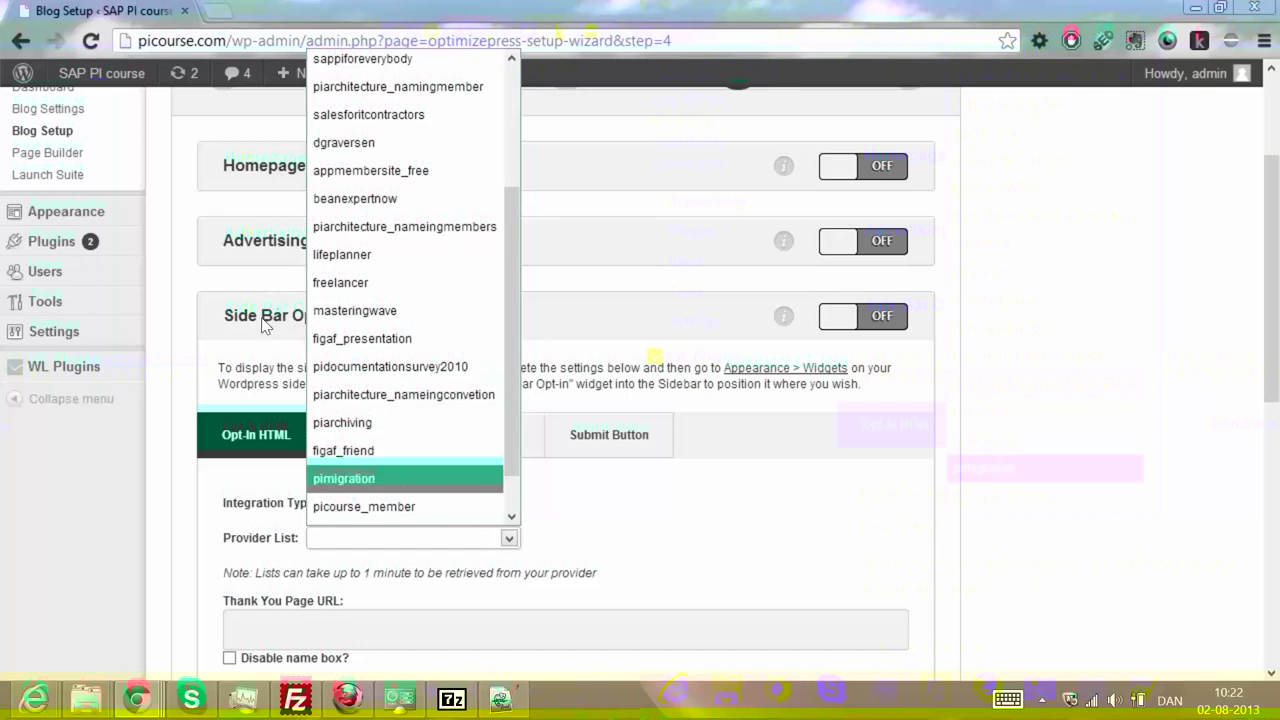
{"action": "key", "text": "Return"}
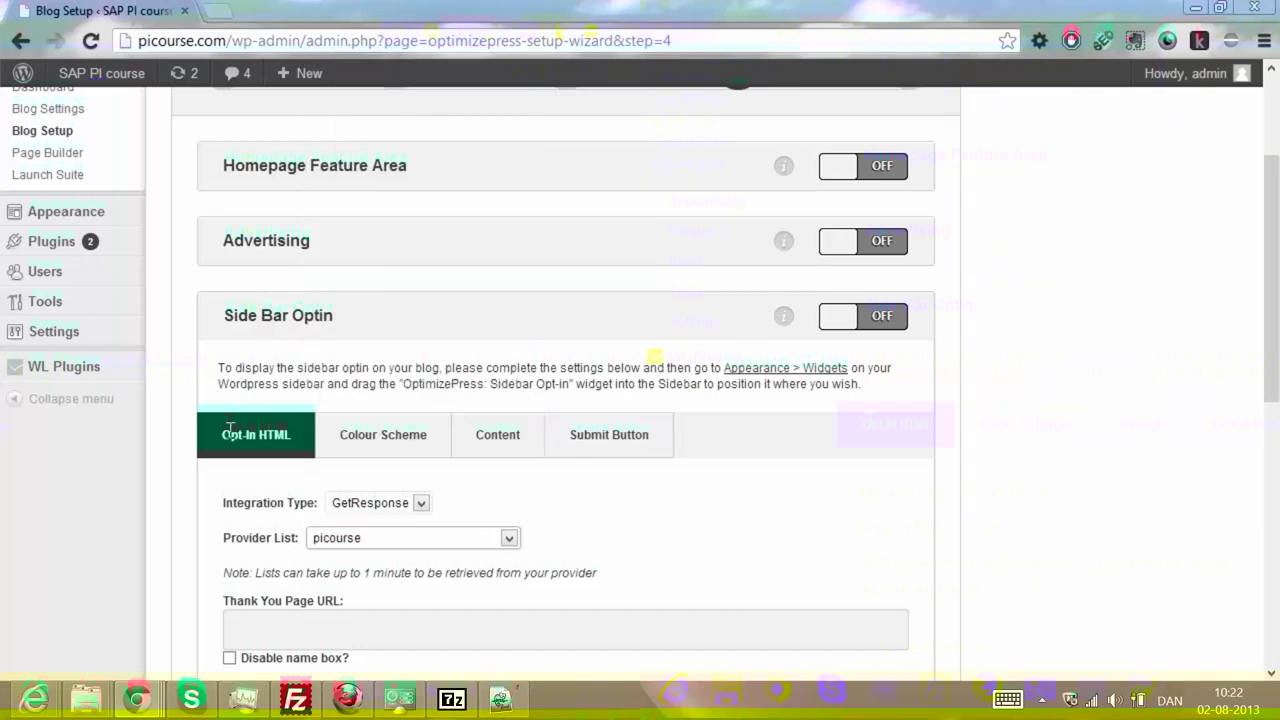
Step: Select the Thank You Page URL field, then show the opt-in's submit button settings
{"action": "scroll", "coordinate": [230, 437], "scroll_direction": "down", "scroll_amount": 3}
{"action": "left_click", "coordinate": [429, 314]}
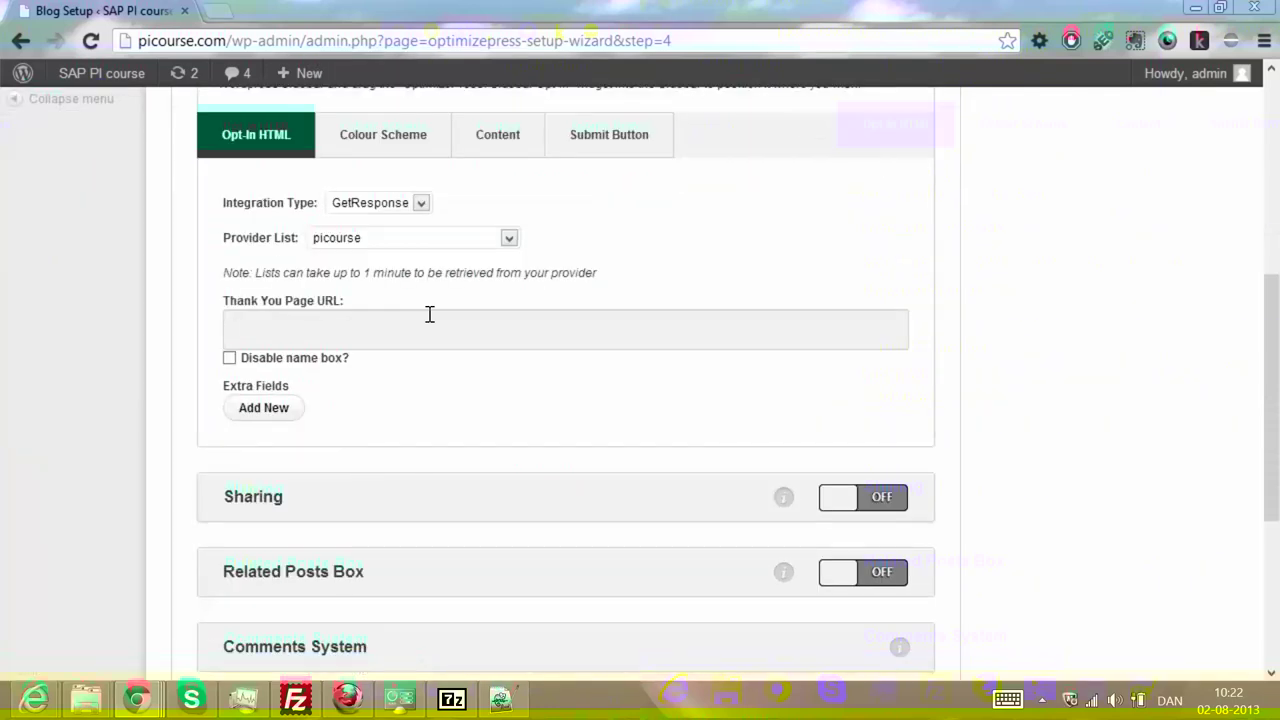
{"action": "scroll", "coordinate": [429, 314], "scroll_direction": "up", "scroll_amount": 1}
{"action": "left_click", "coordinate": [587, 240]}
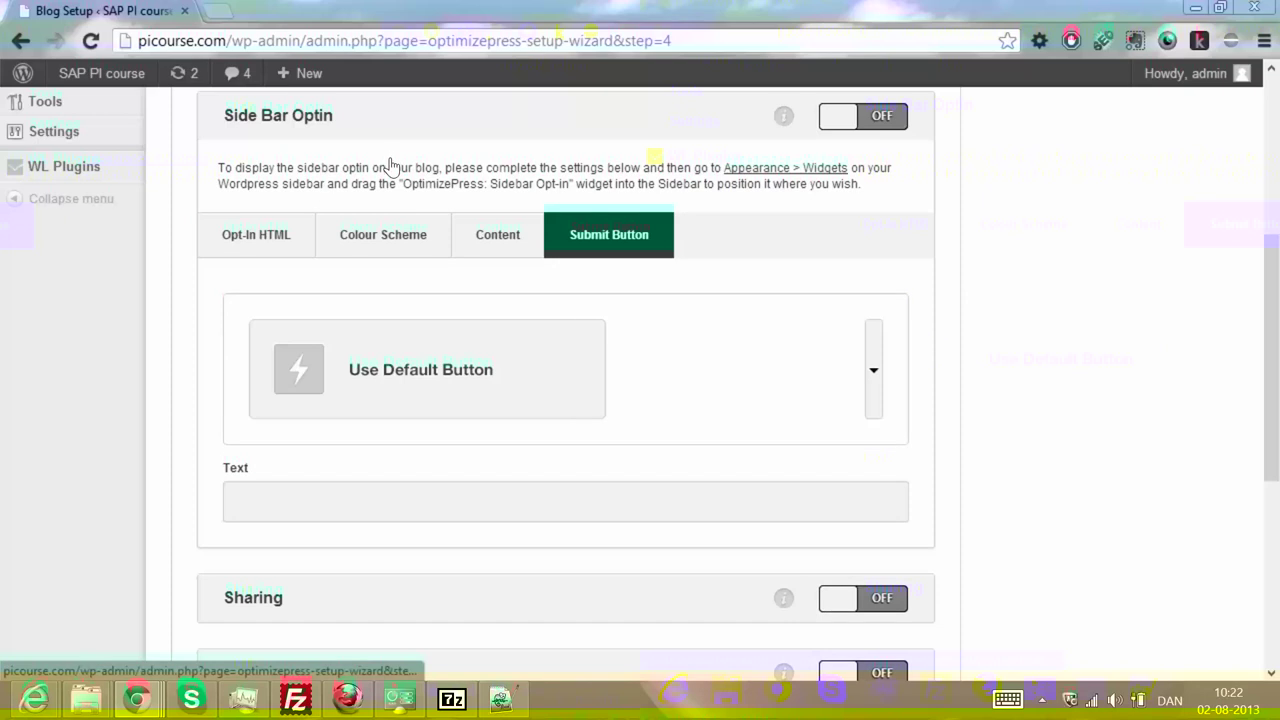
Step: Review the submit button type choices and keep the default button
{"action": "left_click", "coordinate": [580, 266]}
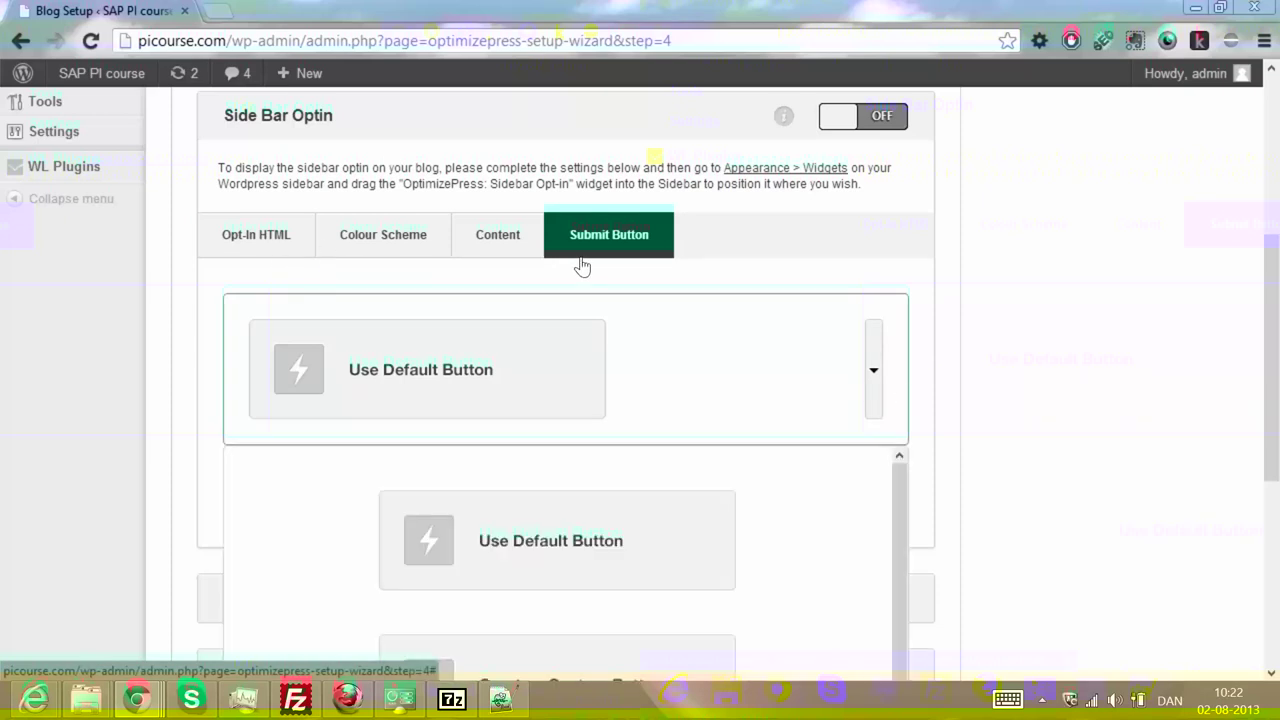
{"action": "scroll", "coordinate": [523, 348], "scroll_direction": "down", "scroll_amount": 2}
{"action": "scroll", "coordinate": [460, 320], "scroll_direction": "up", "scroll_amount": 2}
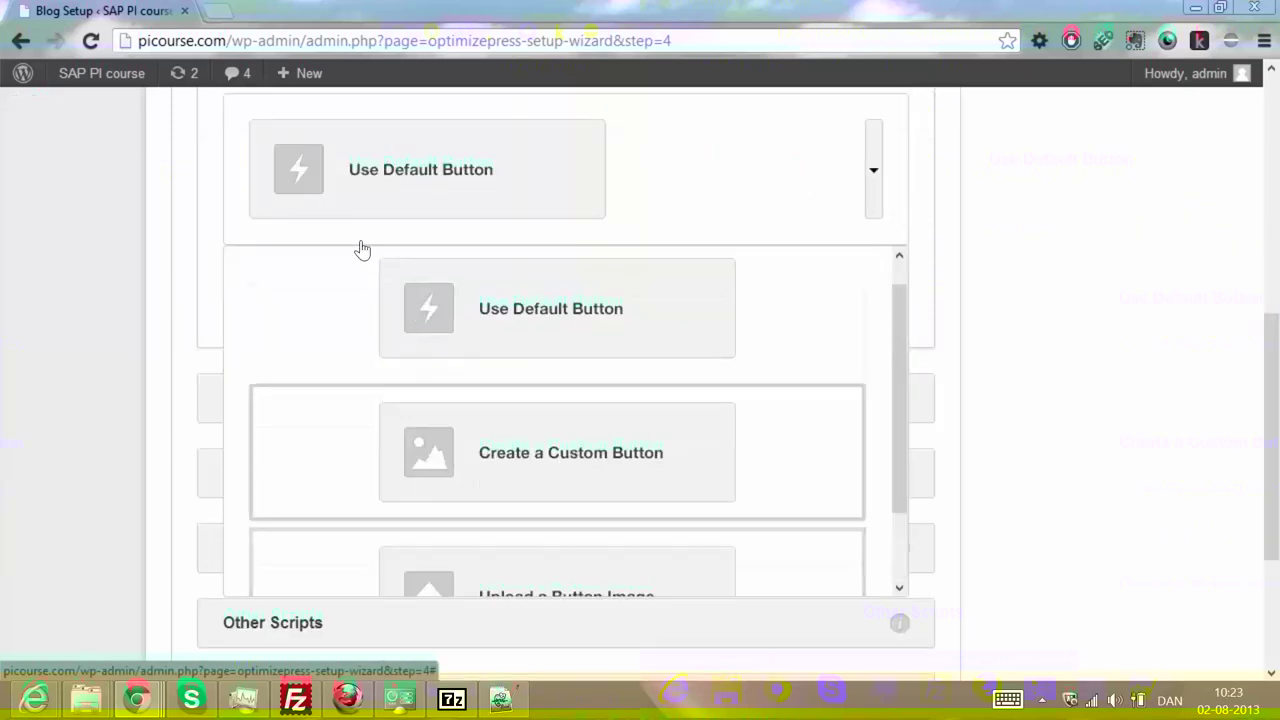
{"action": "left_click", "coordinate": [585, 122]}
{"action": "left_click", "coordinate": [584, 126]}
{"action": "left_click", "coordinate": [674, 163]}
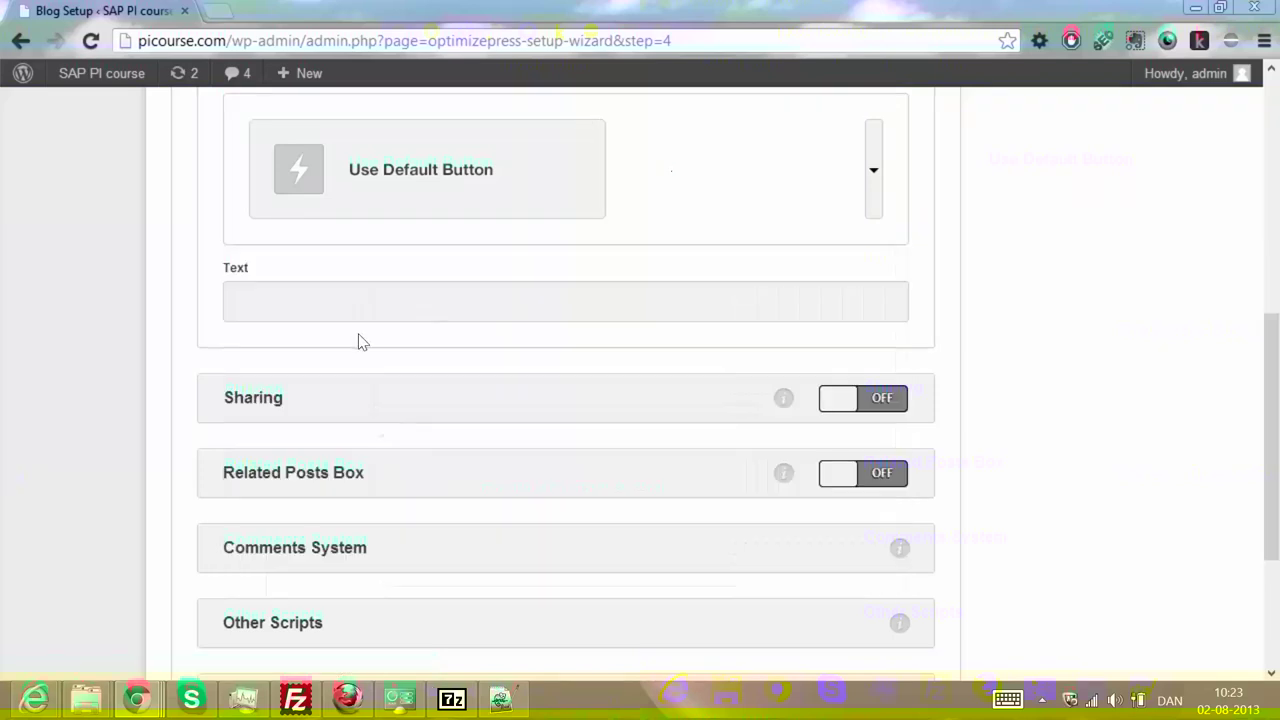
{"action": "scroll", "coordinate": [272, 224], "scroll_direction": "up", "scroll_amount": 2}
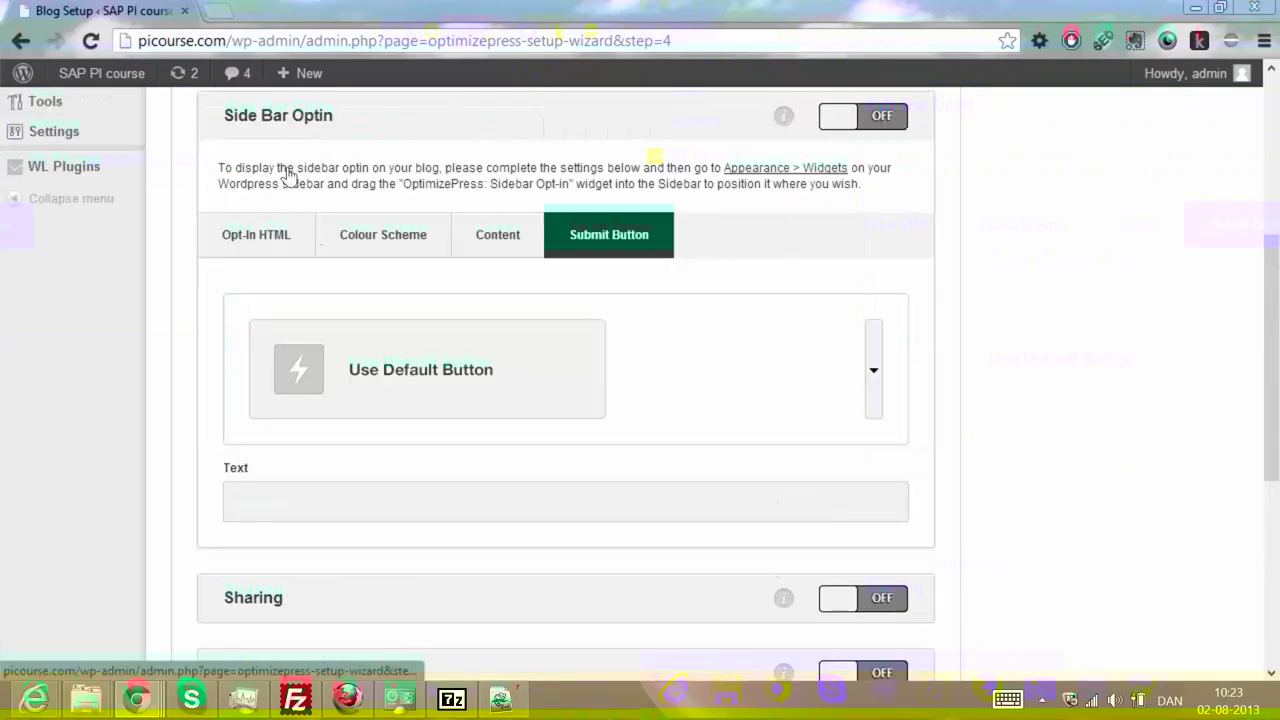
Step: View the Colour Scheme preview and Content fields, keeping title 'Sell Anything With OptimizePress'
{"action": "left_click", "coordinate": [400, 243]}
{"action": "scroll", "coordinate": [325, 240], "scroll_direction": "up", "scroll_amount": 1}
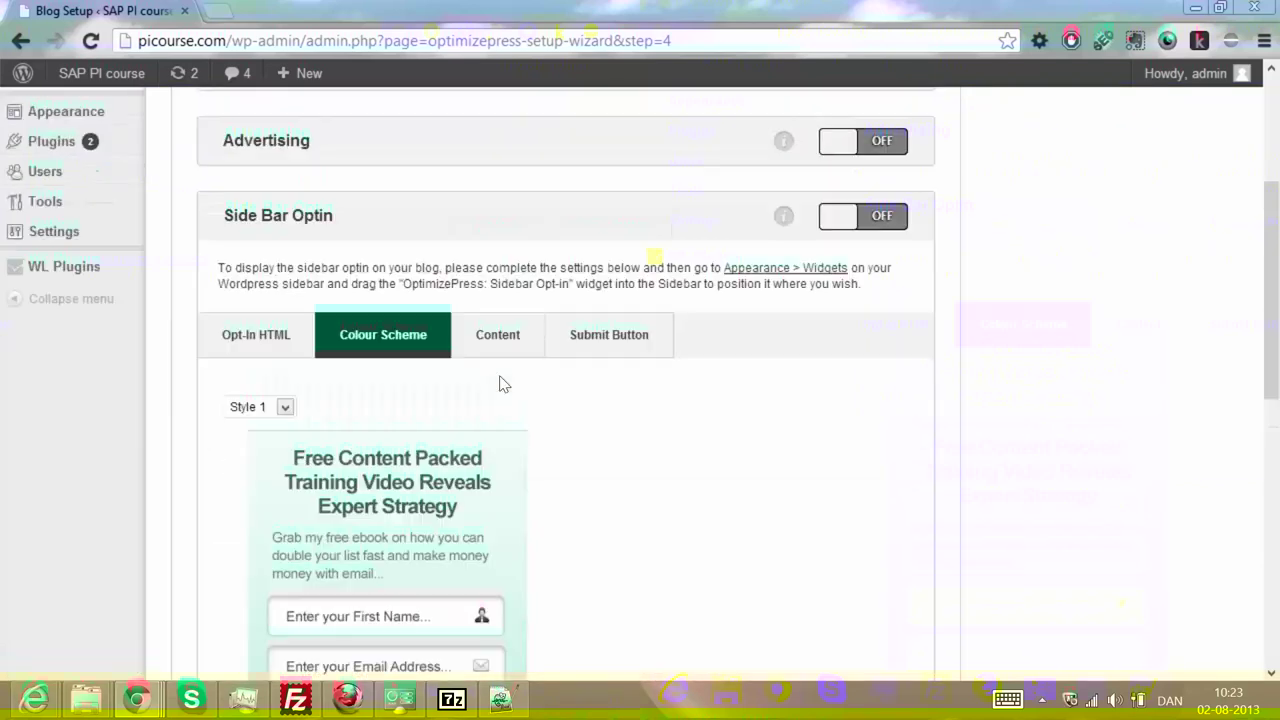
{"action": "scroll", "coordinate": [310, 280], "scroll_direction": "down", "scroll_amount": 1}
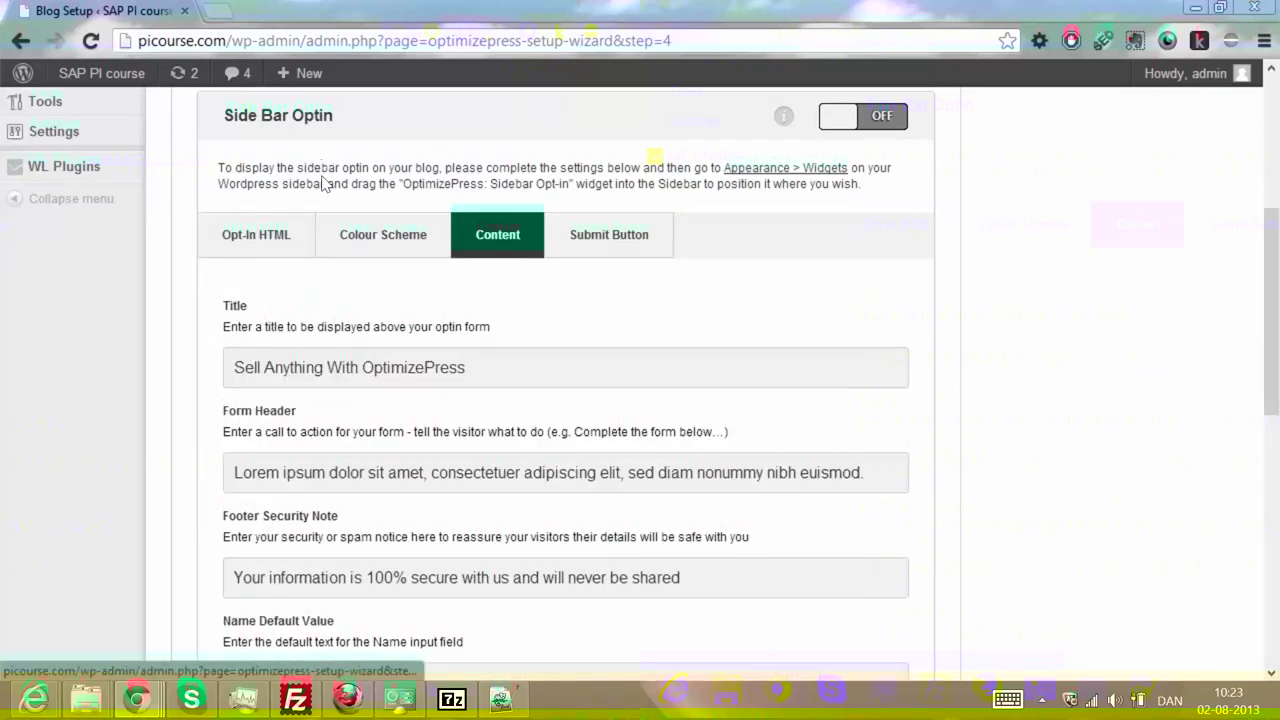
{"action": "scroll", "coordinate": [320, 250], "scroll_direction": "down", "scroll_amount": 1}
{"action": "scroll", "coordinate": [169, 212], "scroll_direction": "up", "scroll_amount": 2}
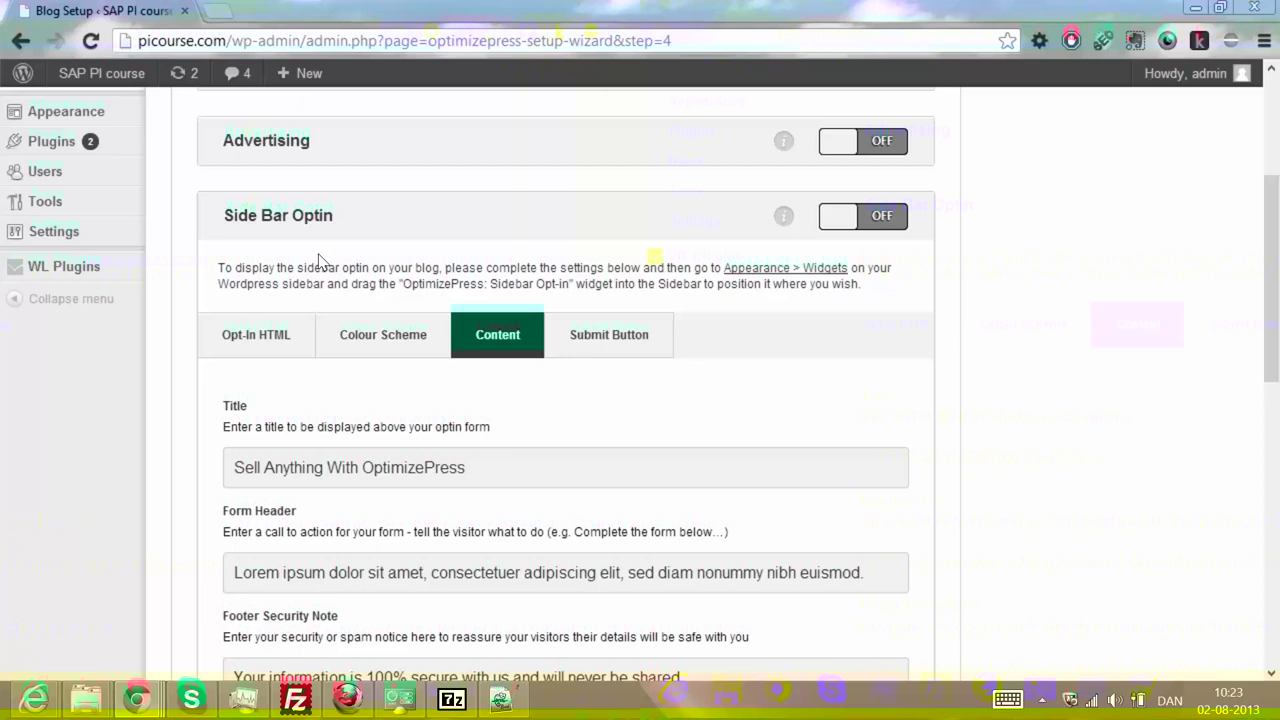
{"action": "scroll", "coordinate": [400, 360], "scroll_direction": "up", "scroll_amount": 3}
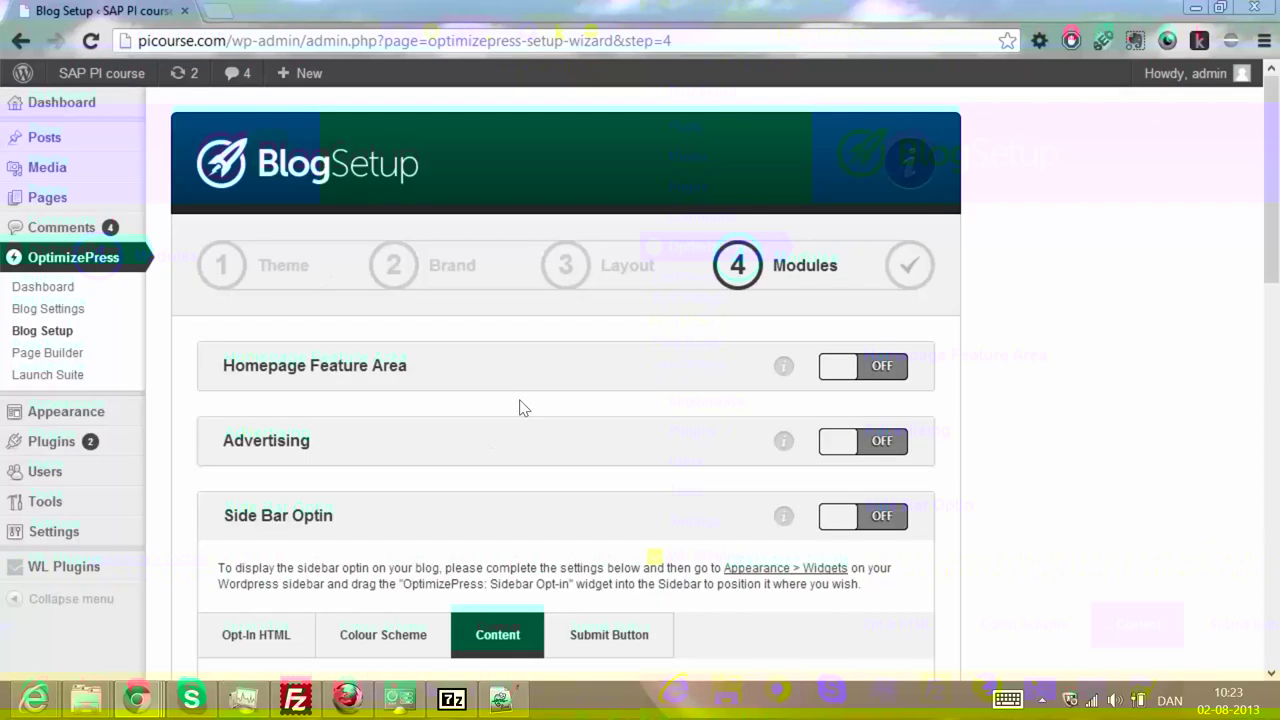